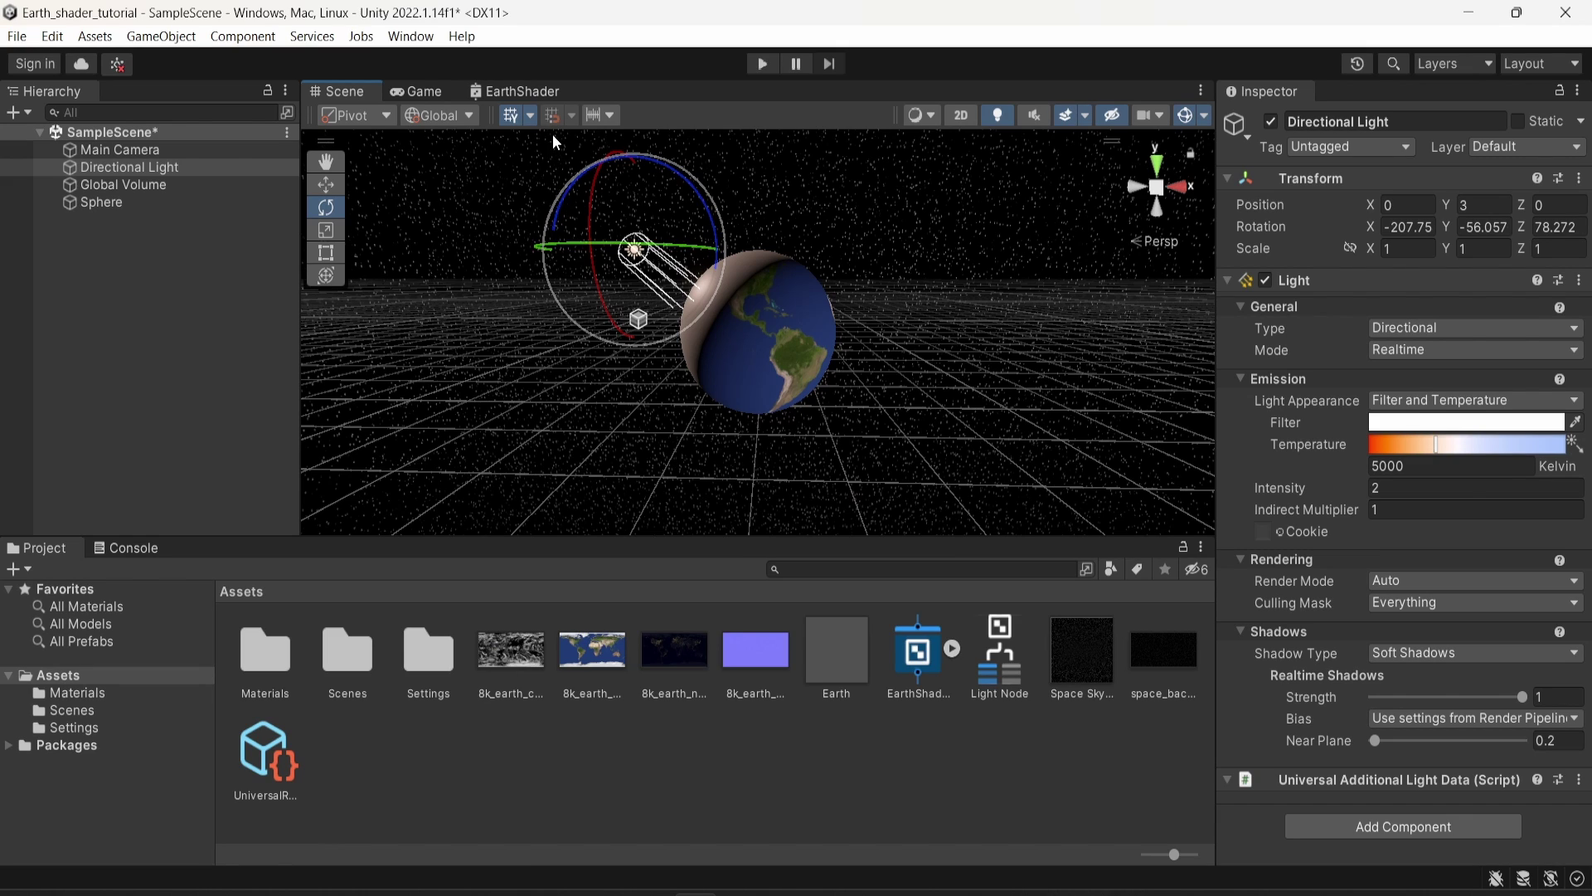
- Rotate the Directional Light about the Y axis to about -59.19 degrees
{"action": "left_click_drag", "start_coordinate": [576, 253], "coordinate": [499, 241]}
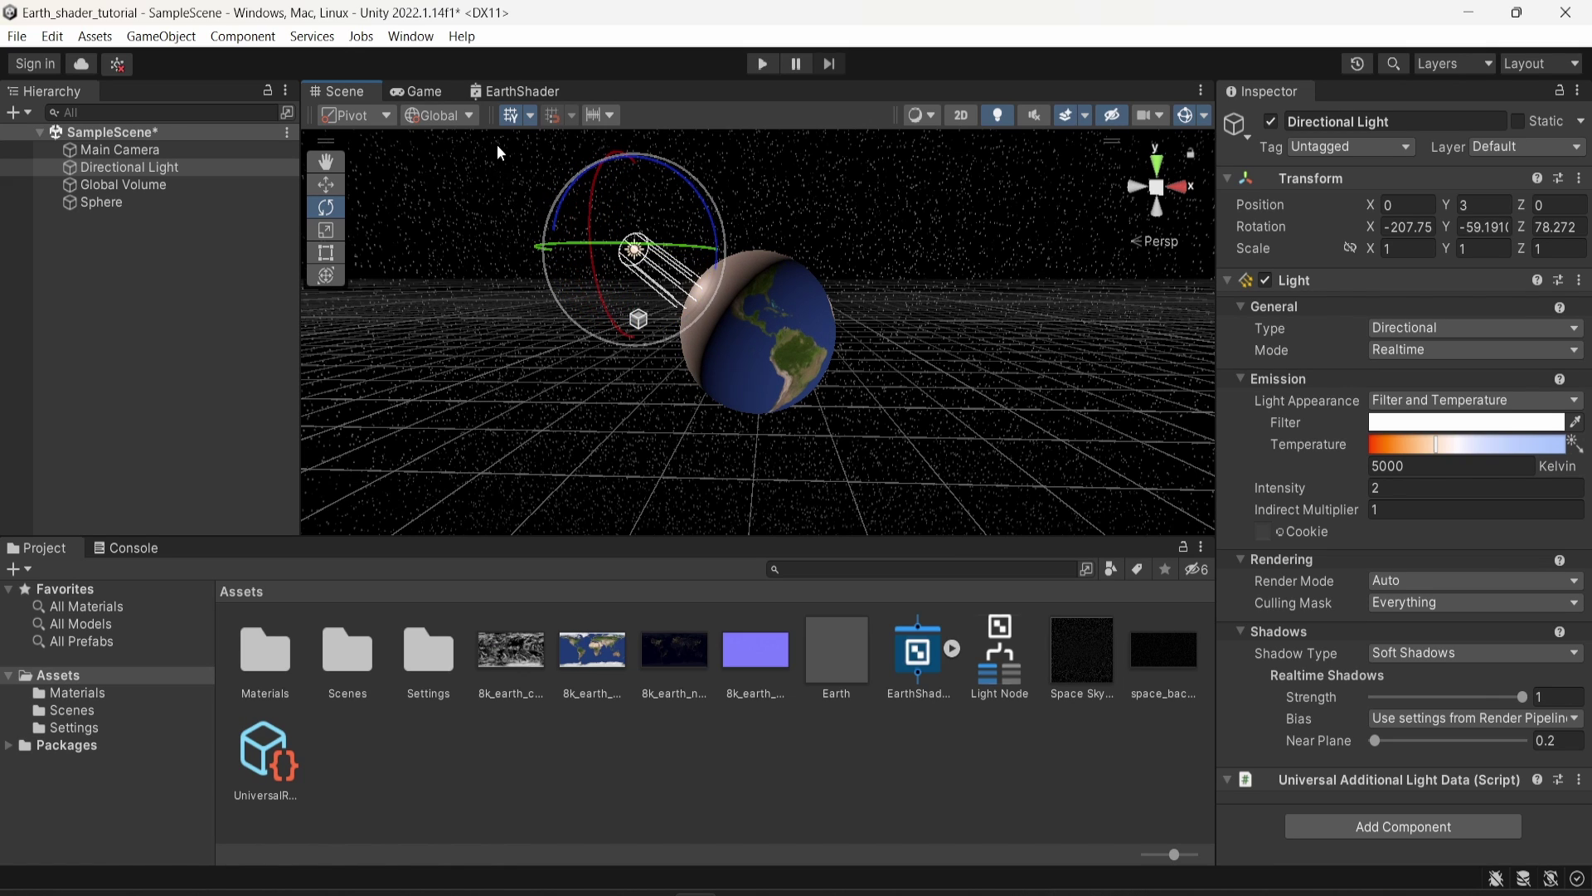
- Search the EarthShader graph's available nodes for "main" to check which main light nodes exist
{"action": "left_click", "coordinate": [516, 91]}
{"action": "right_click", "coordinate": [578, 312]}
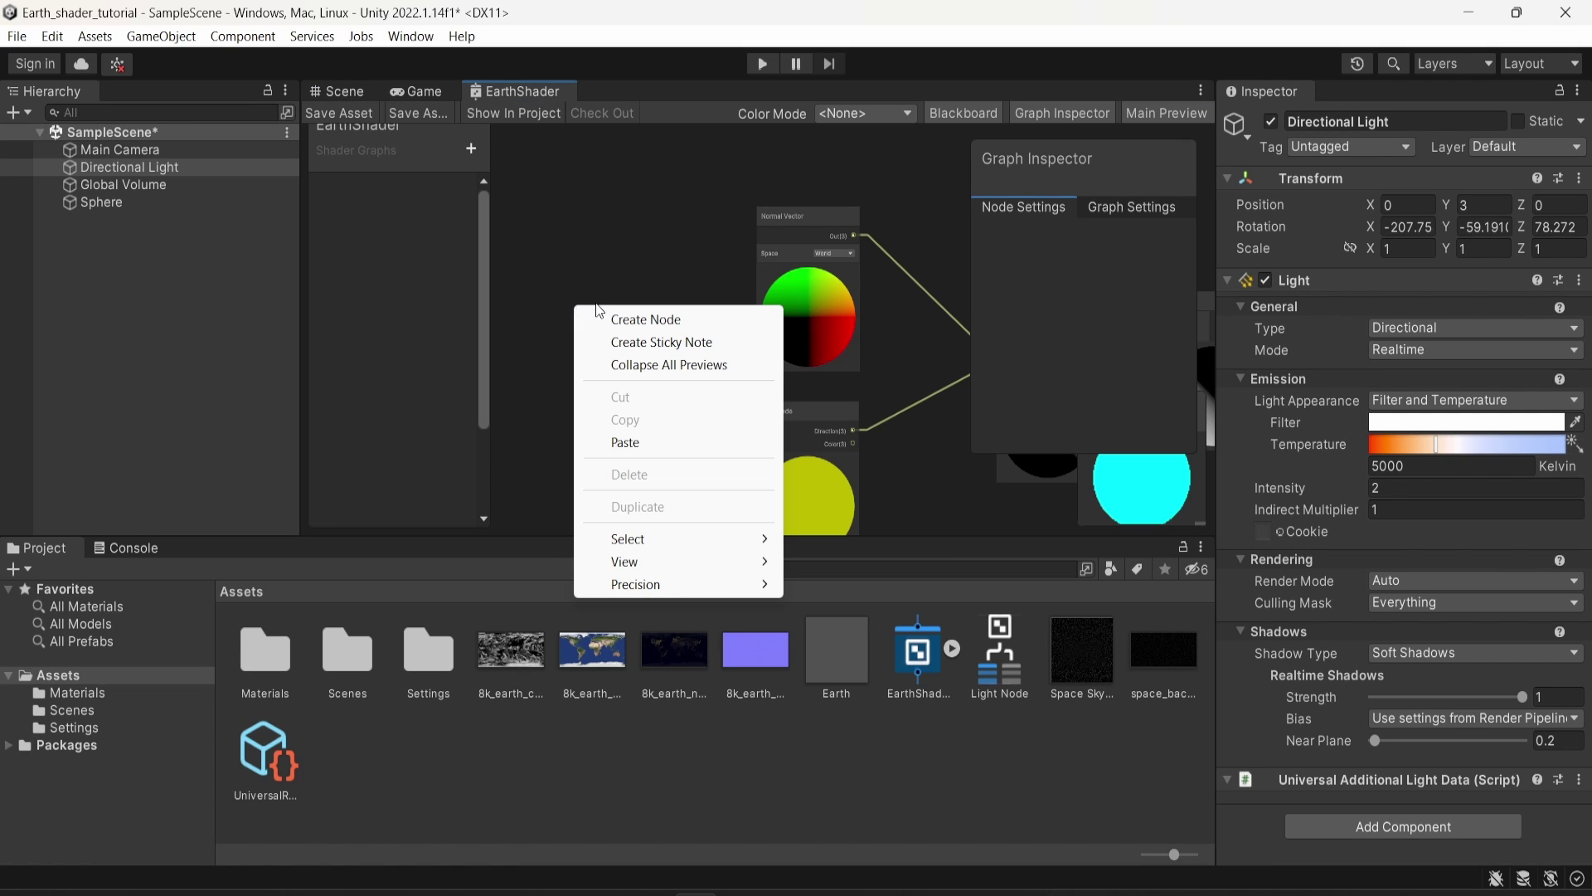
{"action": "left_click", "coordinate": [608, 319]}
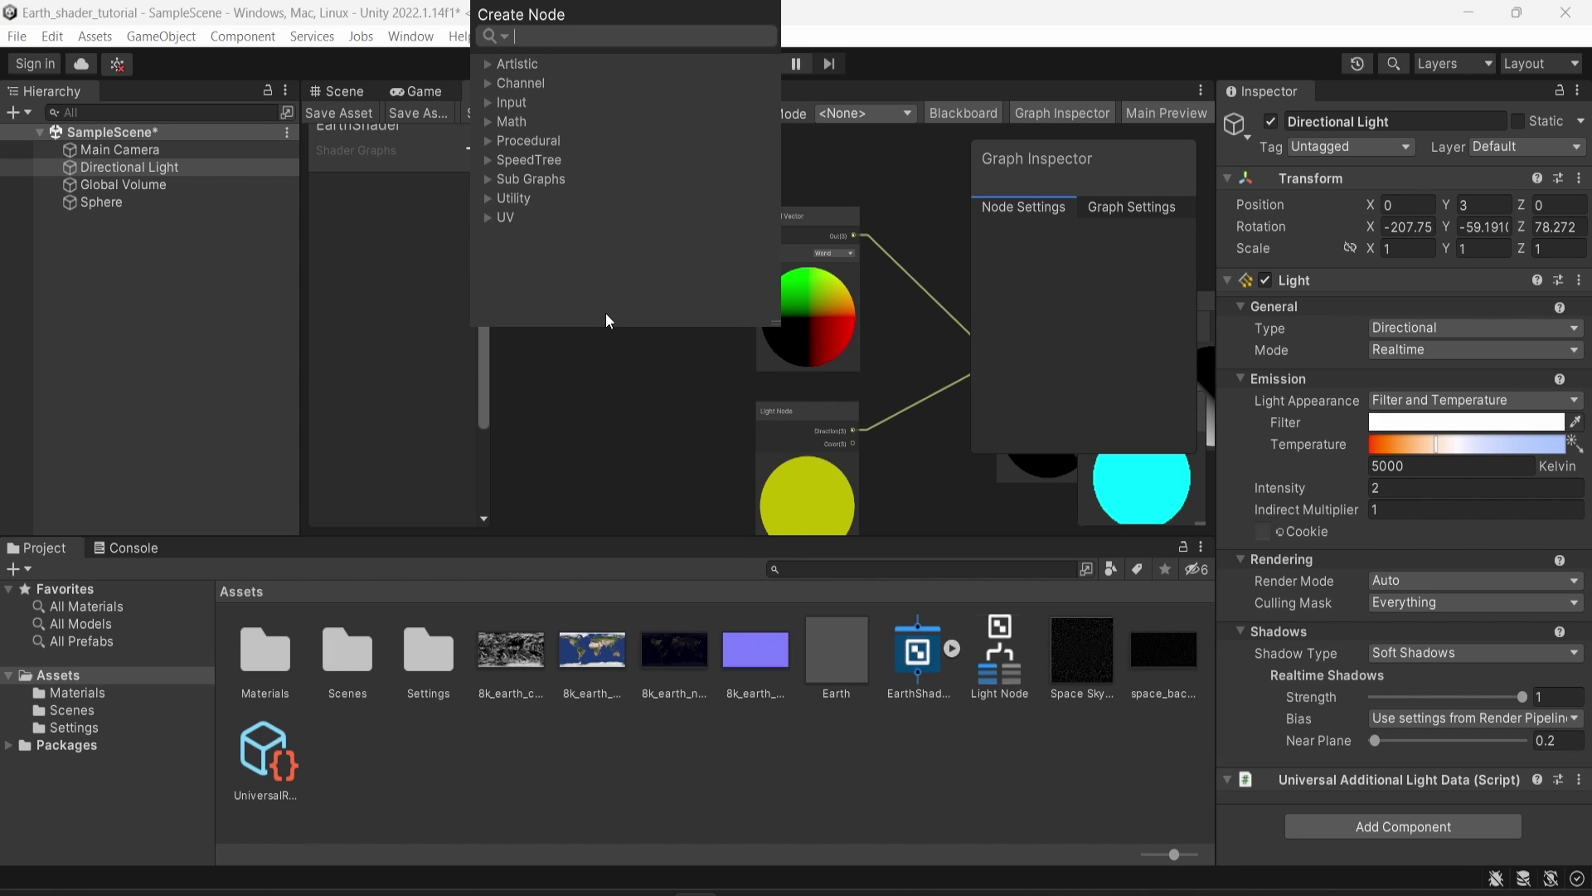
{"action": "type", "text": "main"}
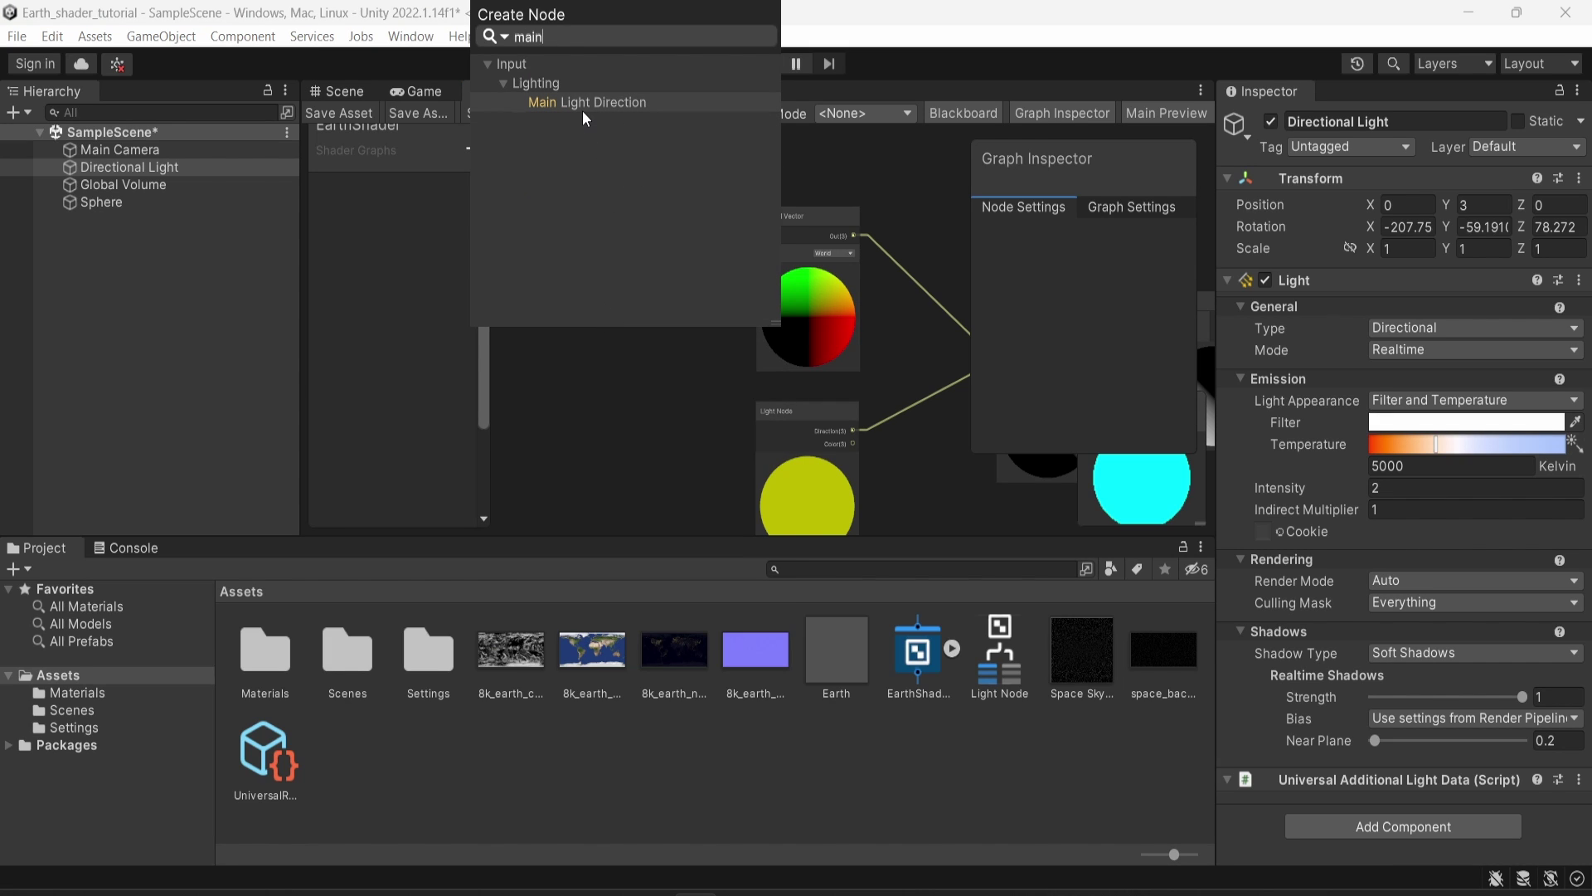
{"action": "left_click", "coordinate": [688, 492]}
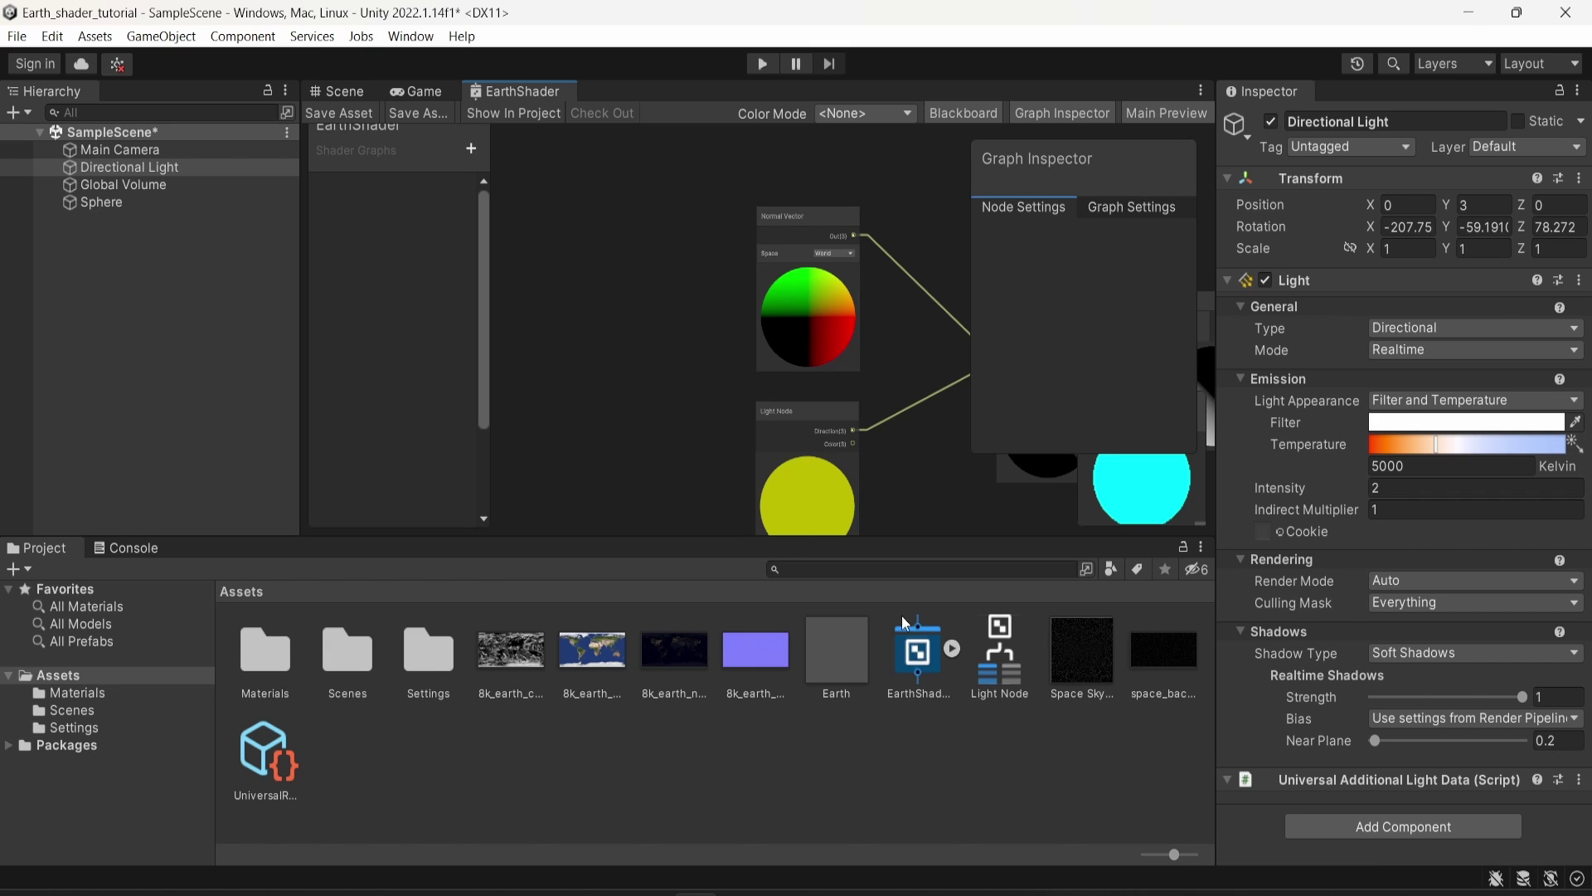
- Create a new Shader Sub Graph asset named LightNode2 in the Assets folder and open it for editing
{"action": "right_click", "coordinate": [431, 775]}
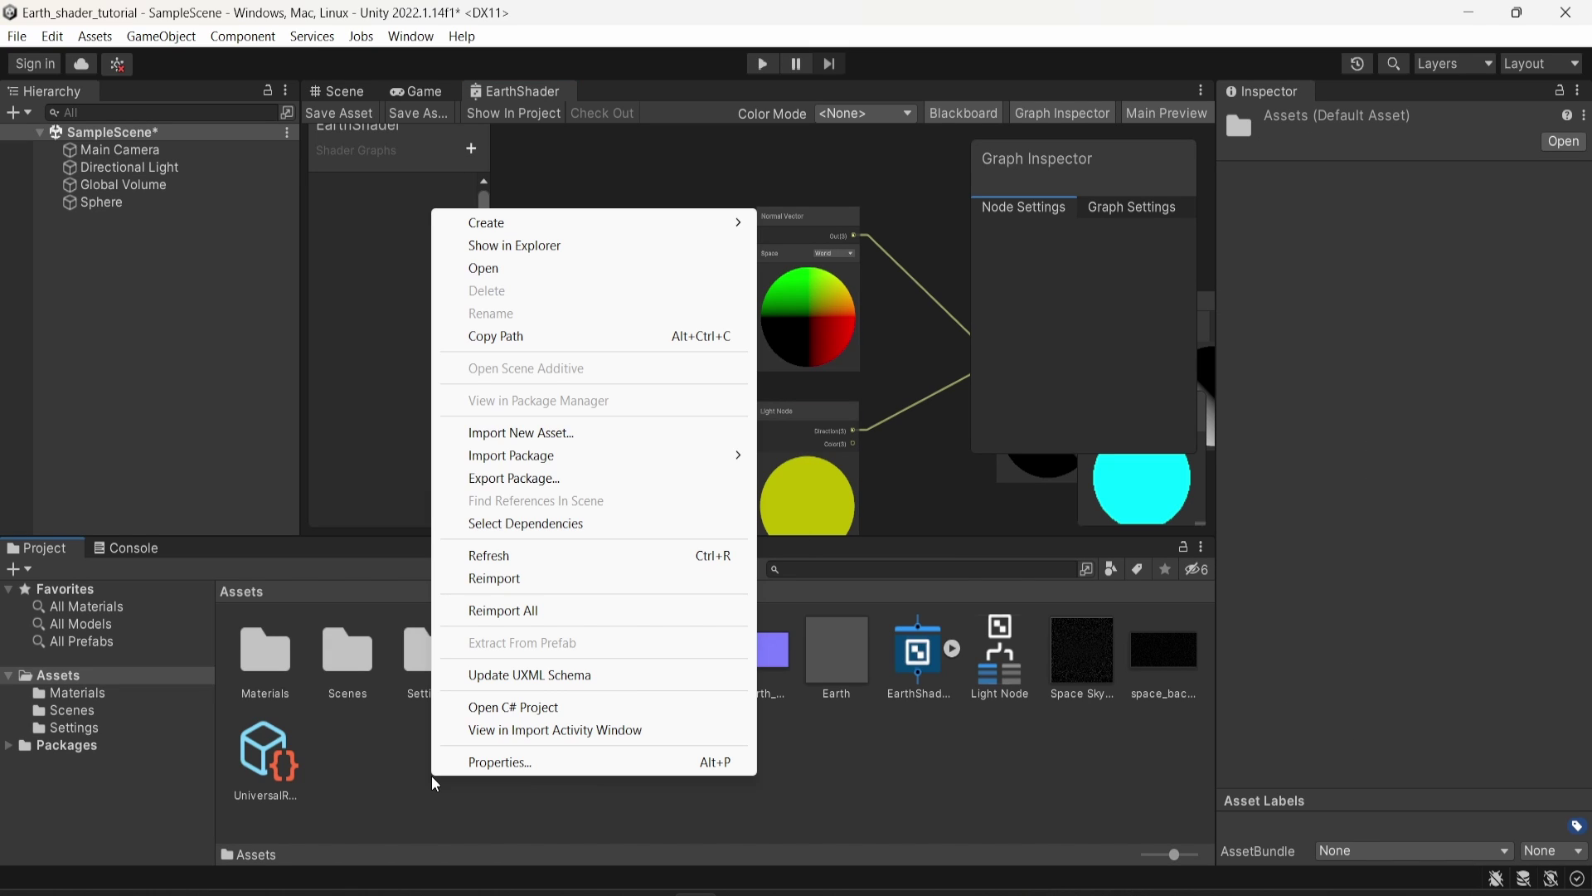
{"action": "mouse_move", "coordinate": [639, 217]}
{"action": "mouse_move", "coordinate": [855, 150]}
{"action": "left_click", "coordinate": [1080, 206]}
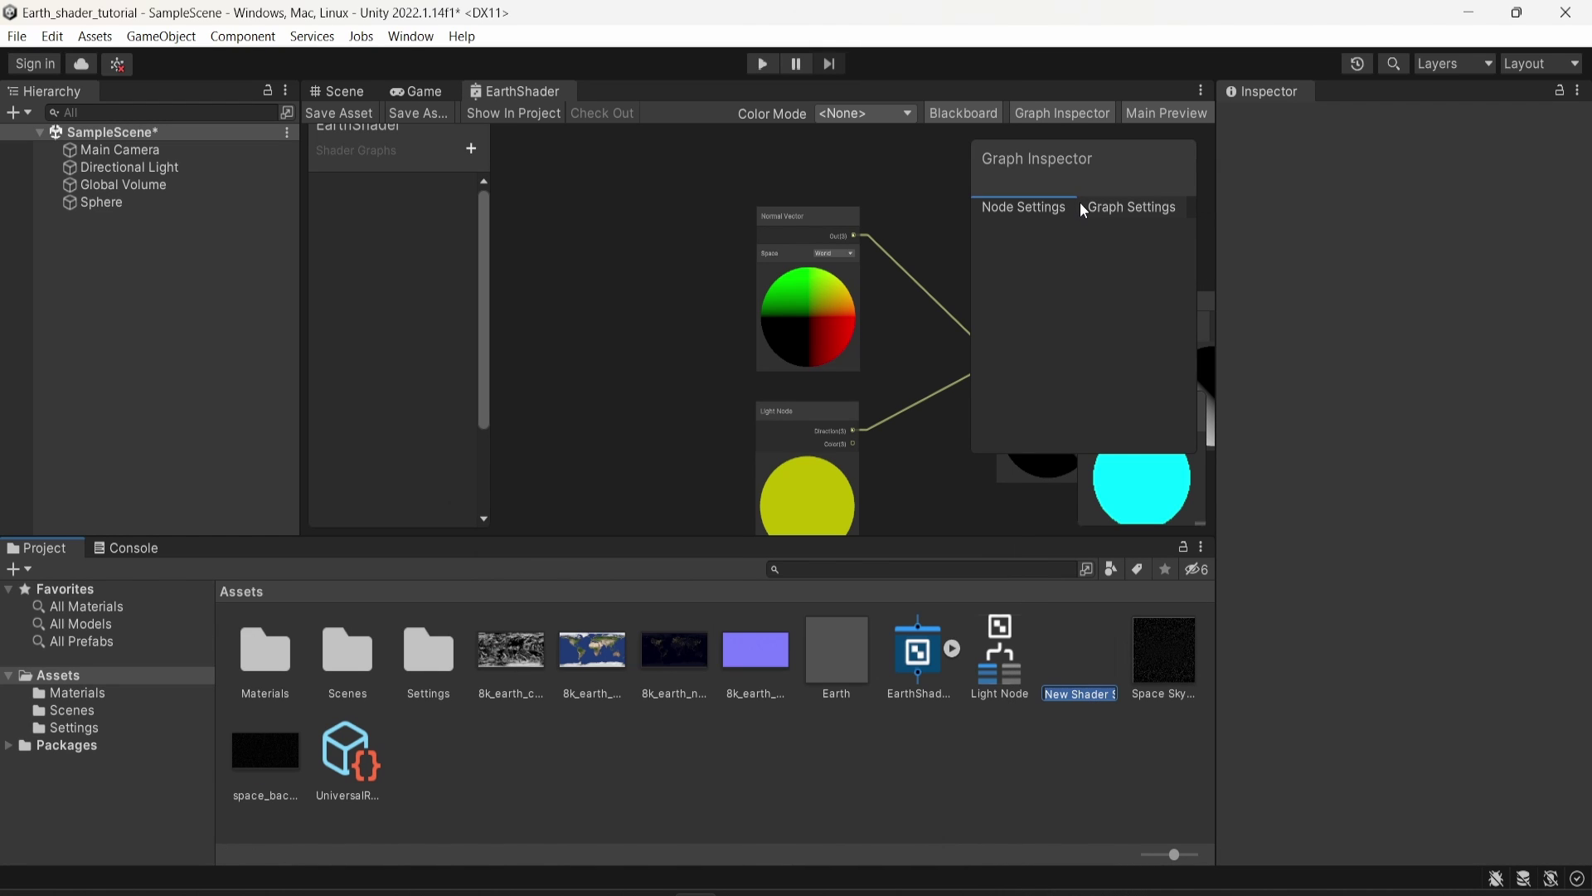
{"action": "type", "text": "LightNode2"}
{"action": "key", "text": "Return"}
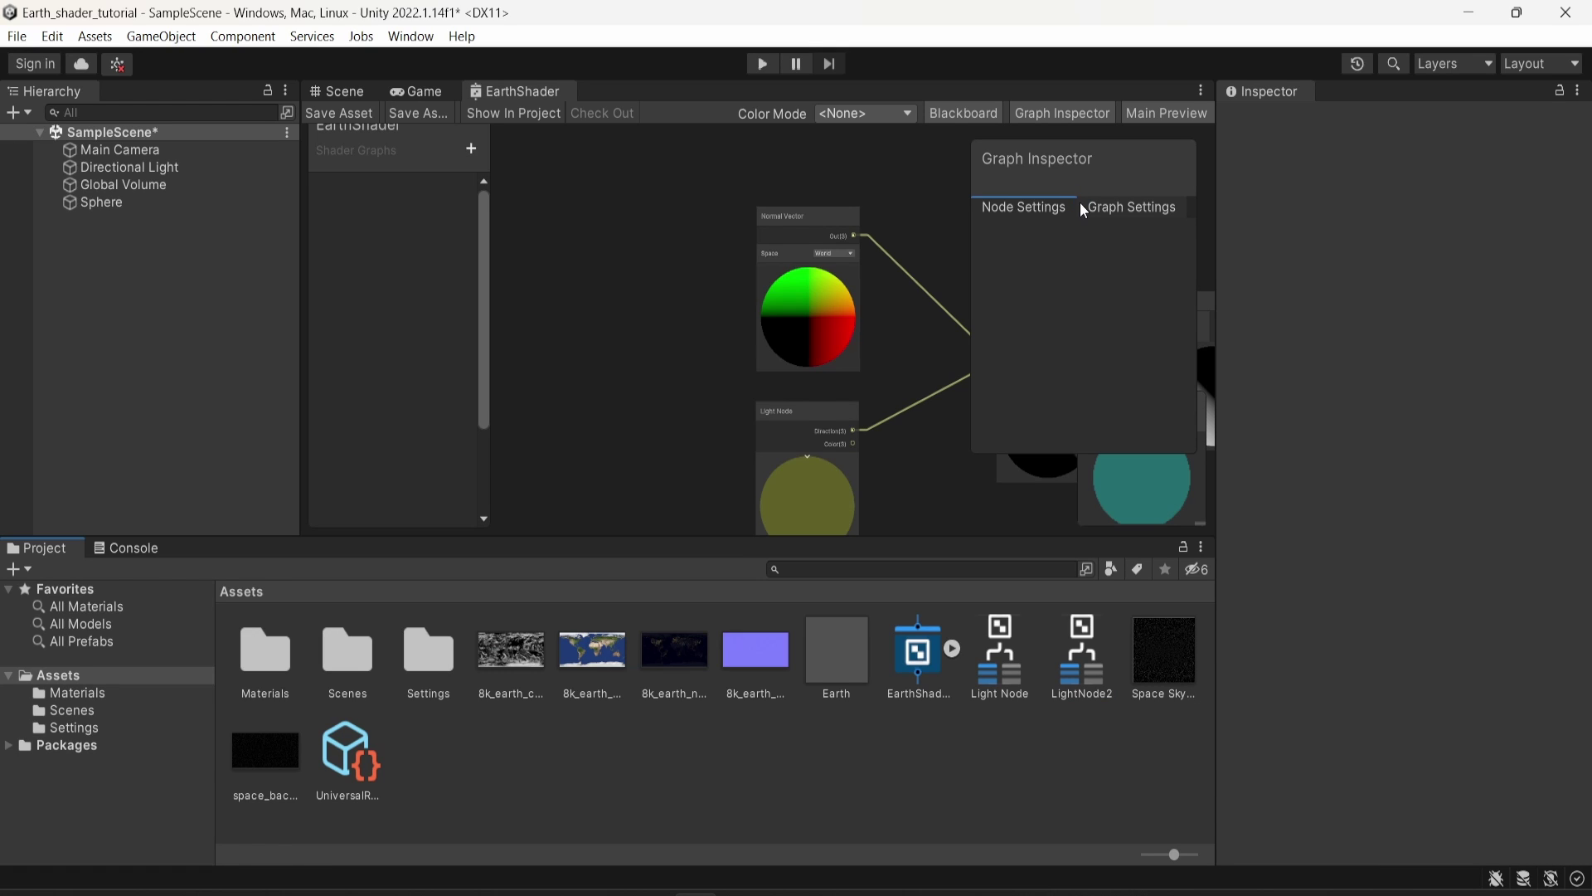
{"action": "double_click", "coordinate": [1063, 689]}
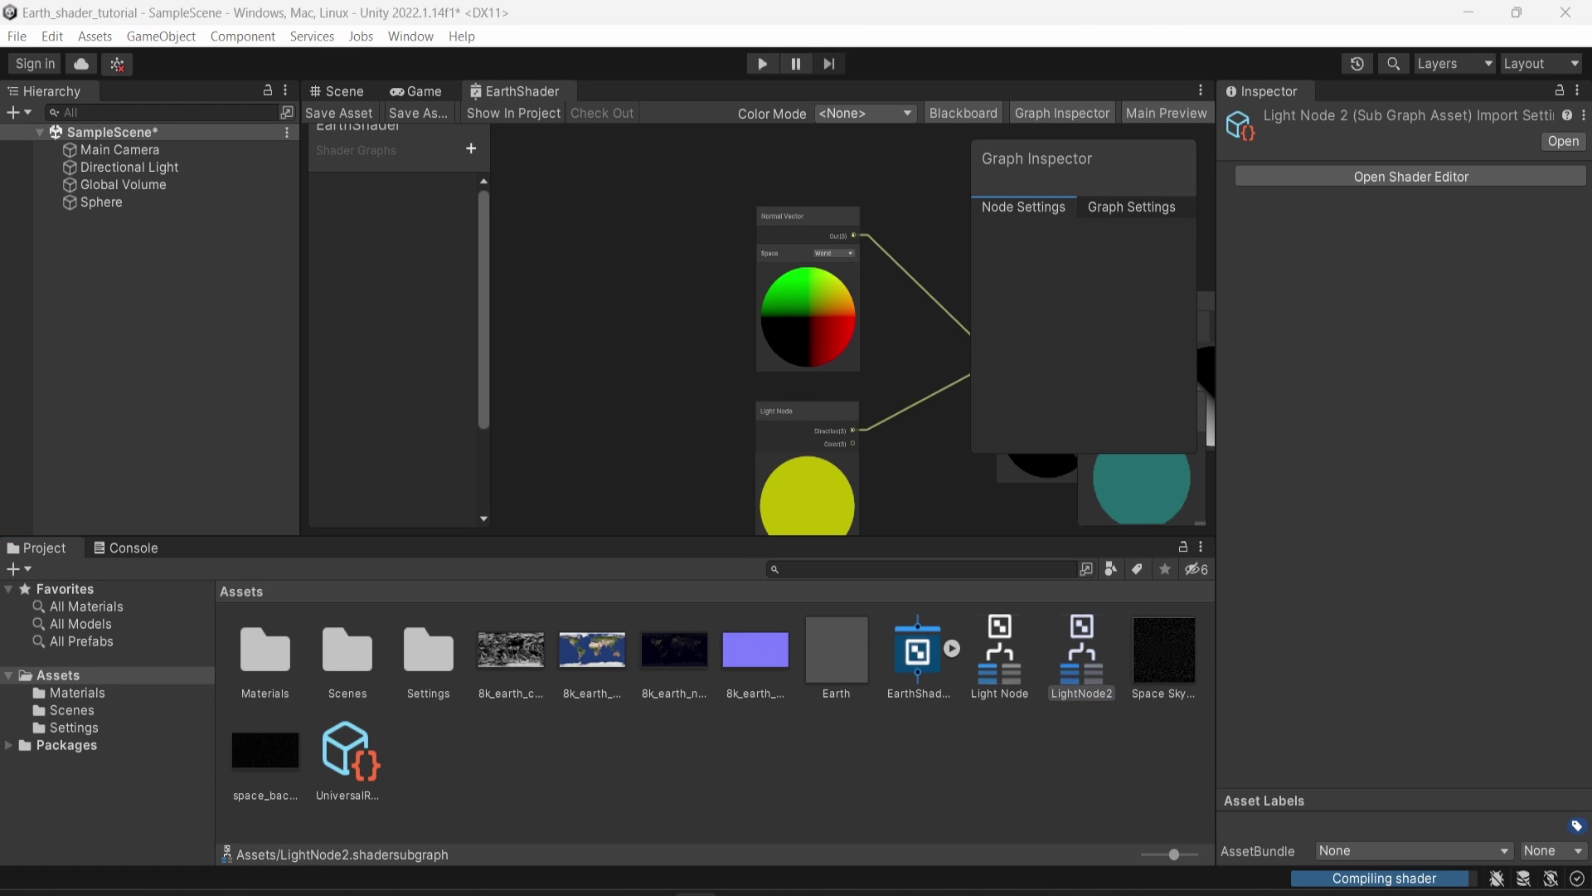
- Set the sub graph's Output node entry to Vector 3 and rename it Direction
{"action": "left_click", "coordinate": [829, 477]}
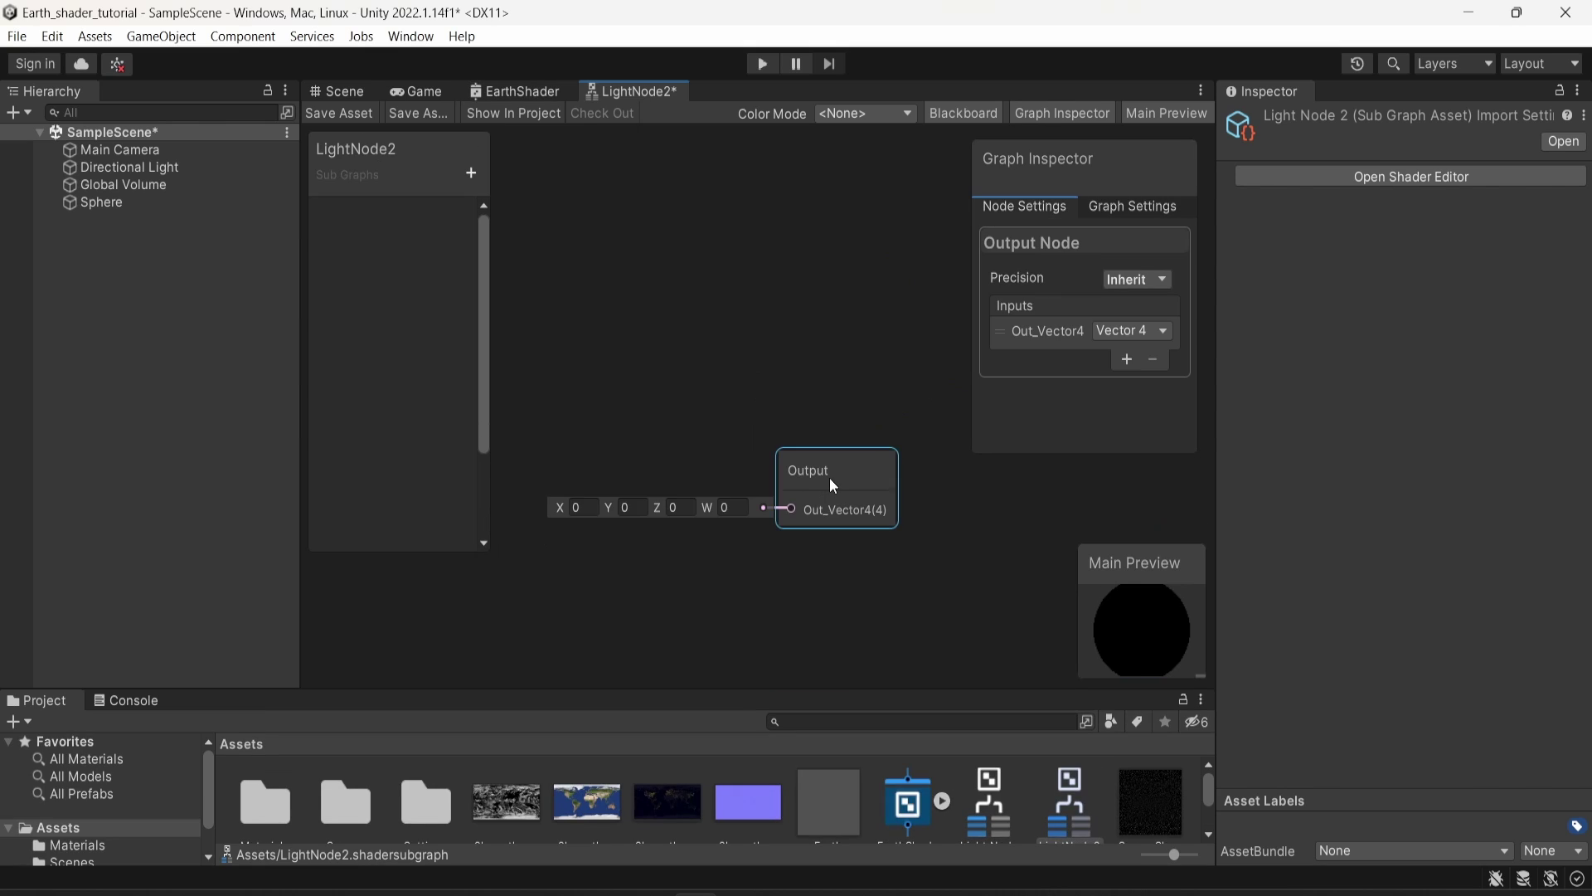
{"action": "left_click", "coordinate": [1142, 333]}
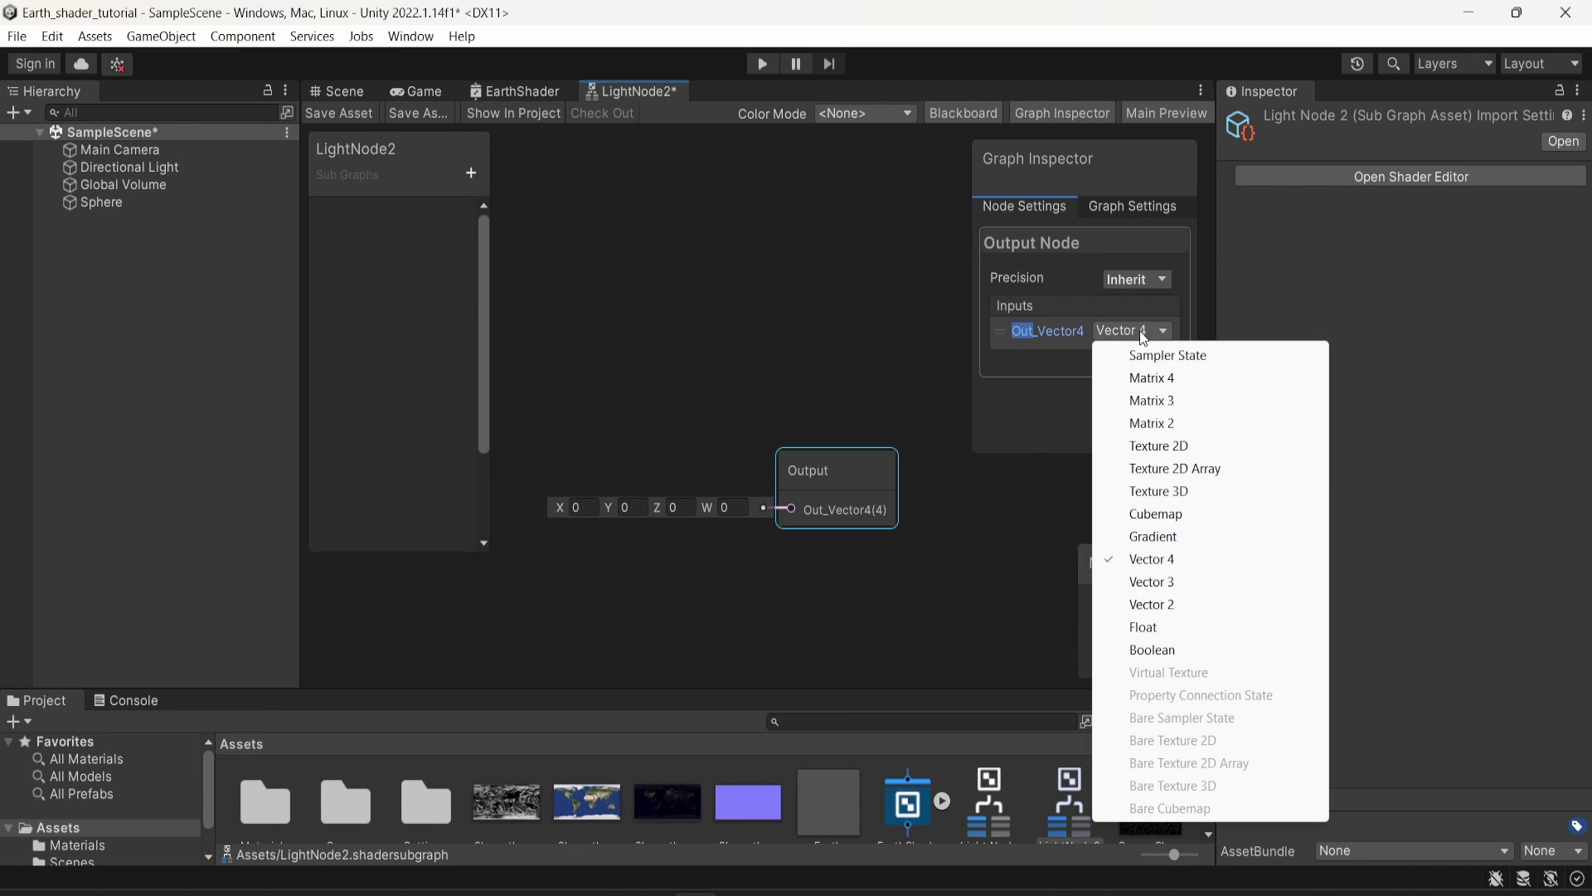
{"action": "left_click", "coordinate": [1152, 581]}
{"action": "double_click", "coordinate": [1049, 330]}
{"action": "left_click_drag", "start_coordinate": [1084, 330], "coordinate": [1039, 330]}
{"action": "key", "text": "BackSpace"}
{"action": "key", "text": "BackSpace"}
{"action": "key", "text": "BackSpace"}
{"action": "key", "text": "BackSpace"}
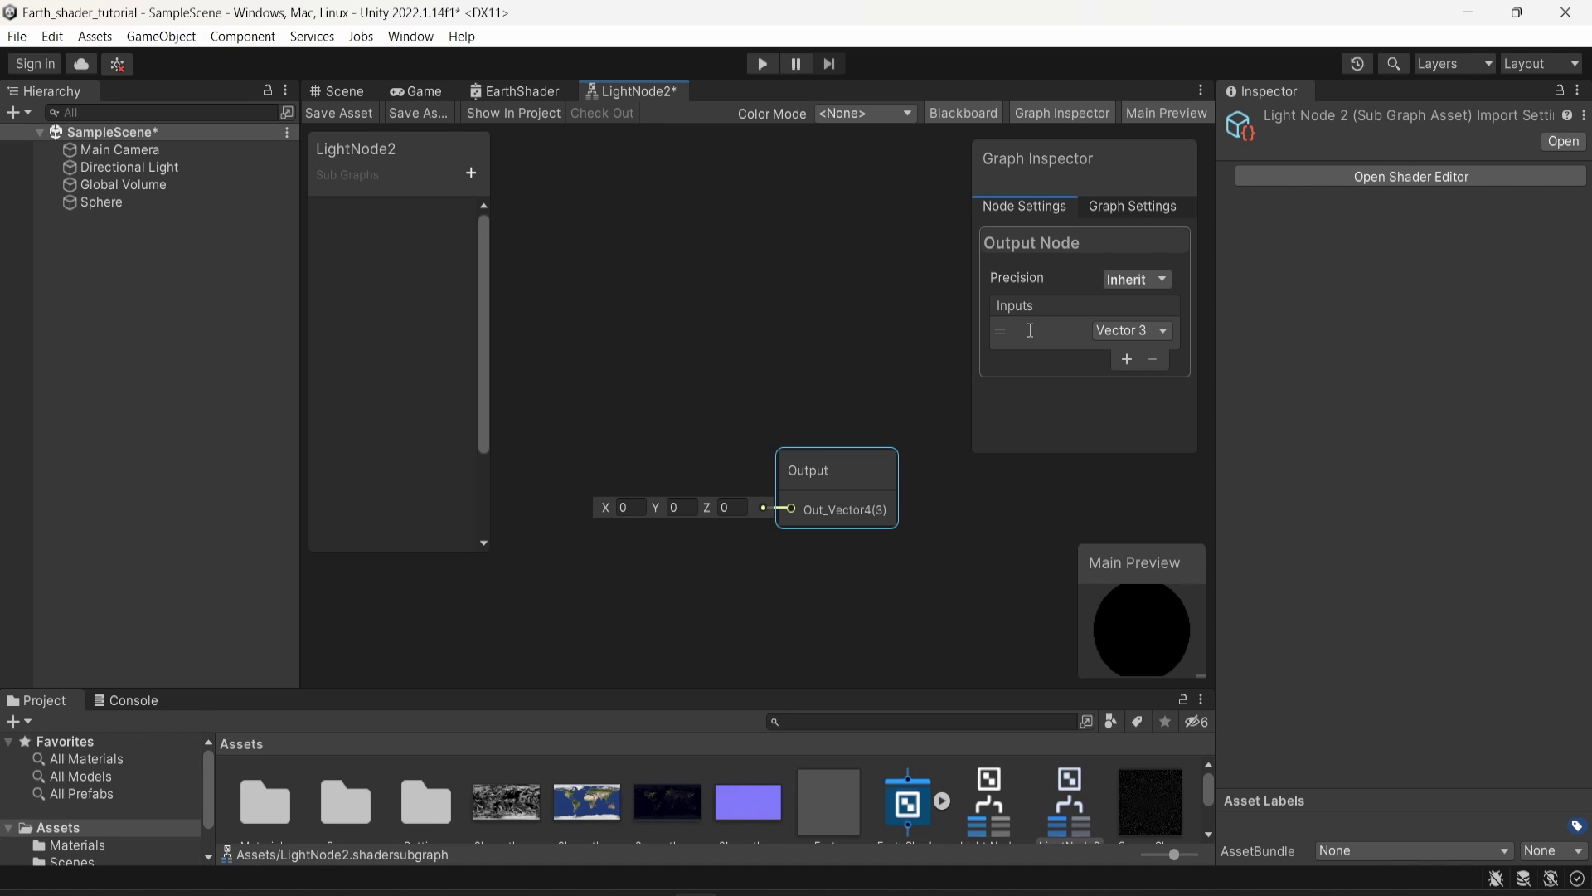
{"action": "type", "text": "Direction"}
{"action": "key", "text": "Return"}
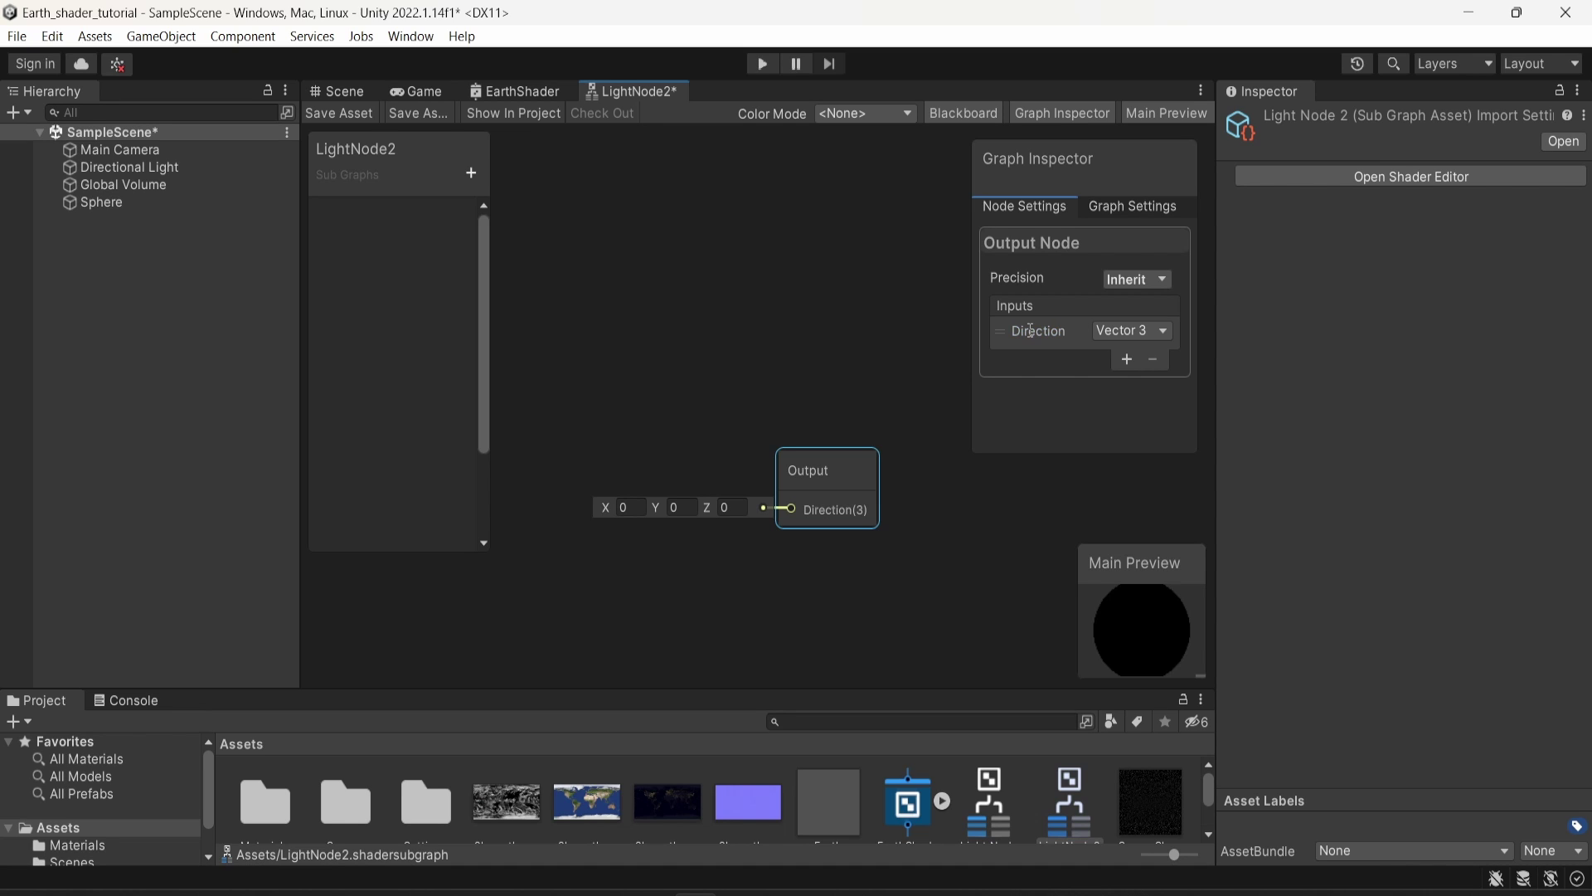
- Add a second Output node entry named Color with type Vector 3
{"action": "left_click", "coordinate": [1126, 361]}
{"action": "double_click", "coordinate": [1025, 353]}
{"action": "type", "text": "Color"}
{"action": "key", "text": "Return"}
{"action": "left_click", "coordinate": [1115, 358]}
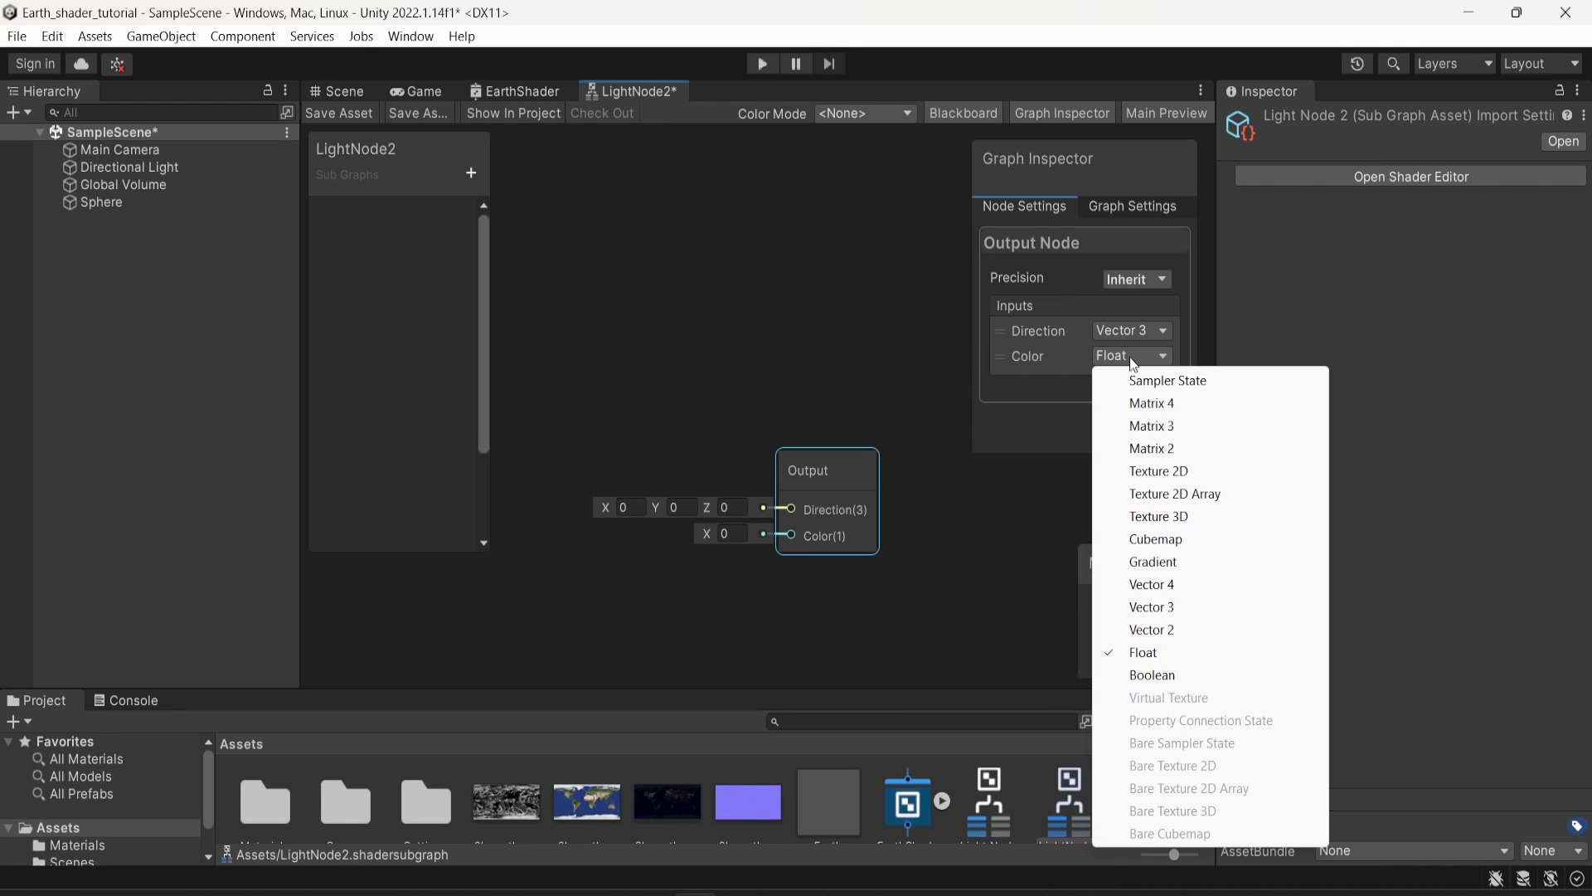
{"action": "left_click", "coordinate": [1137, 604]}
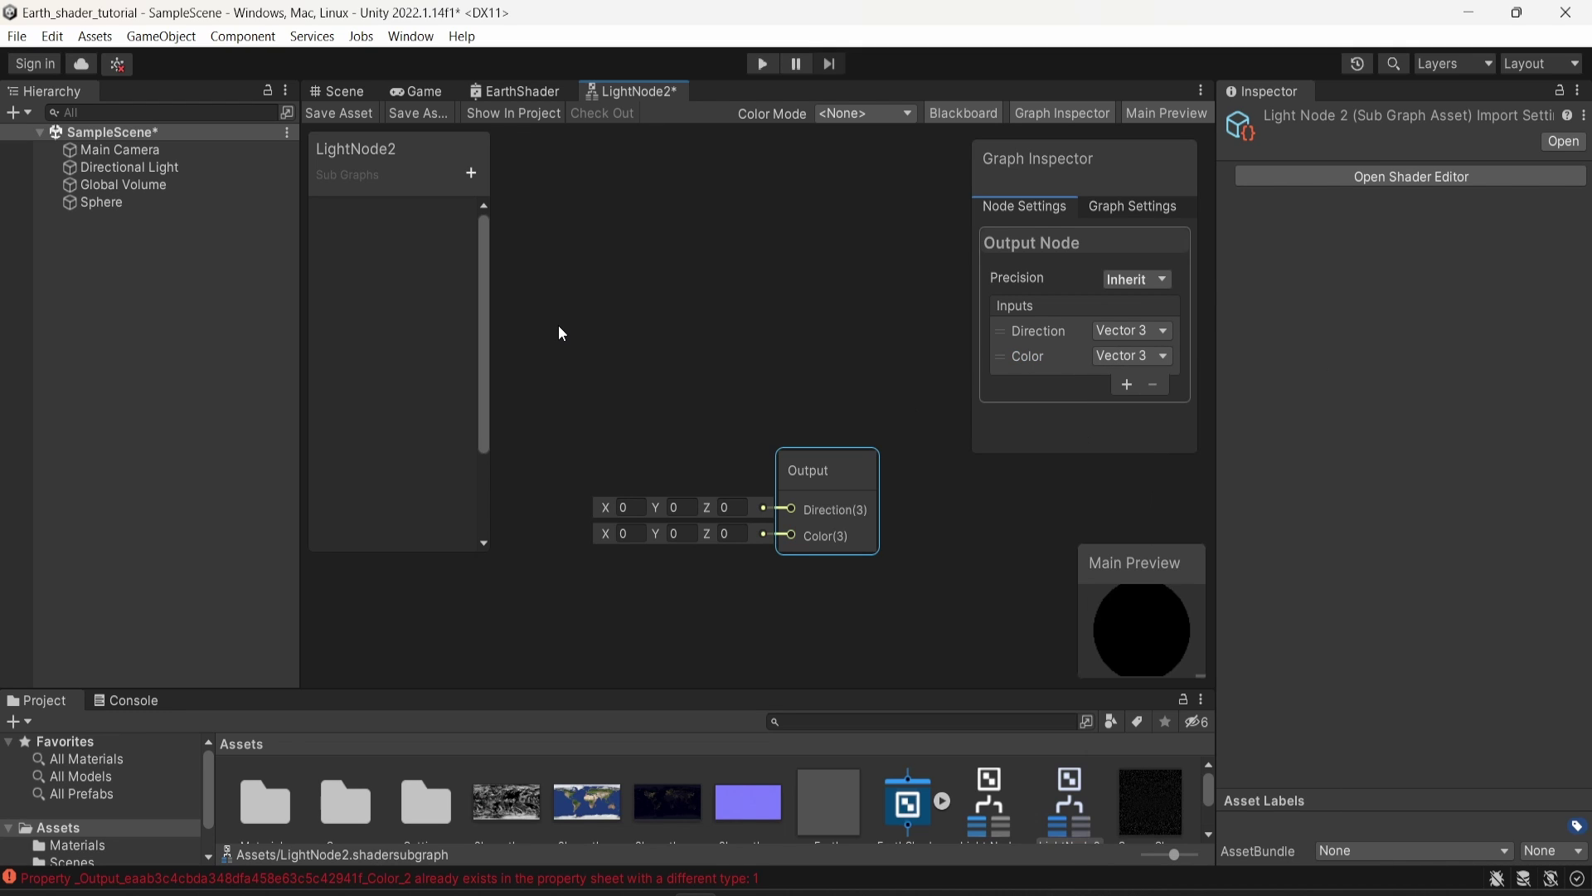
- Create a Custom Function node and place it to the left of the Output node
{"action": "right_click", "coordinate": [635, 405]}
{"action": "left_click", "coordinate": [694, 420]}
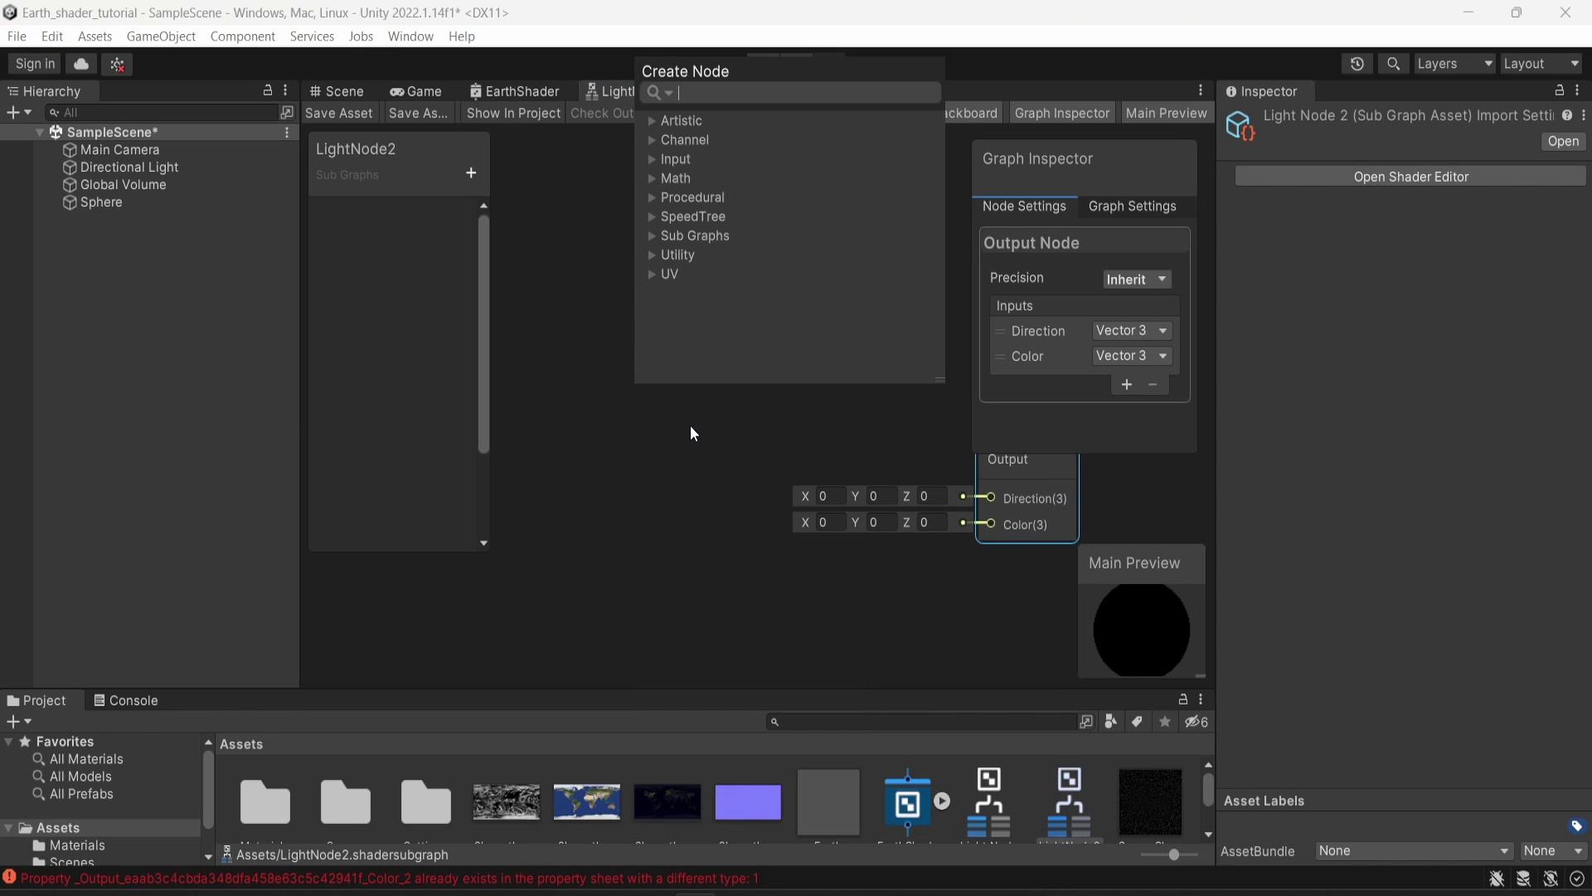
{"action": "type", "text": "custom"}
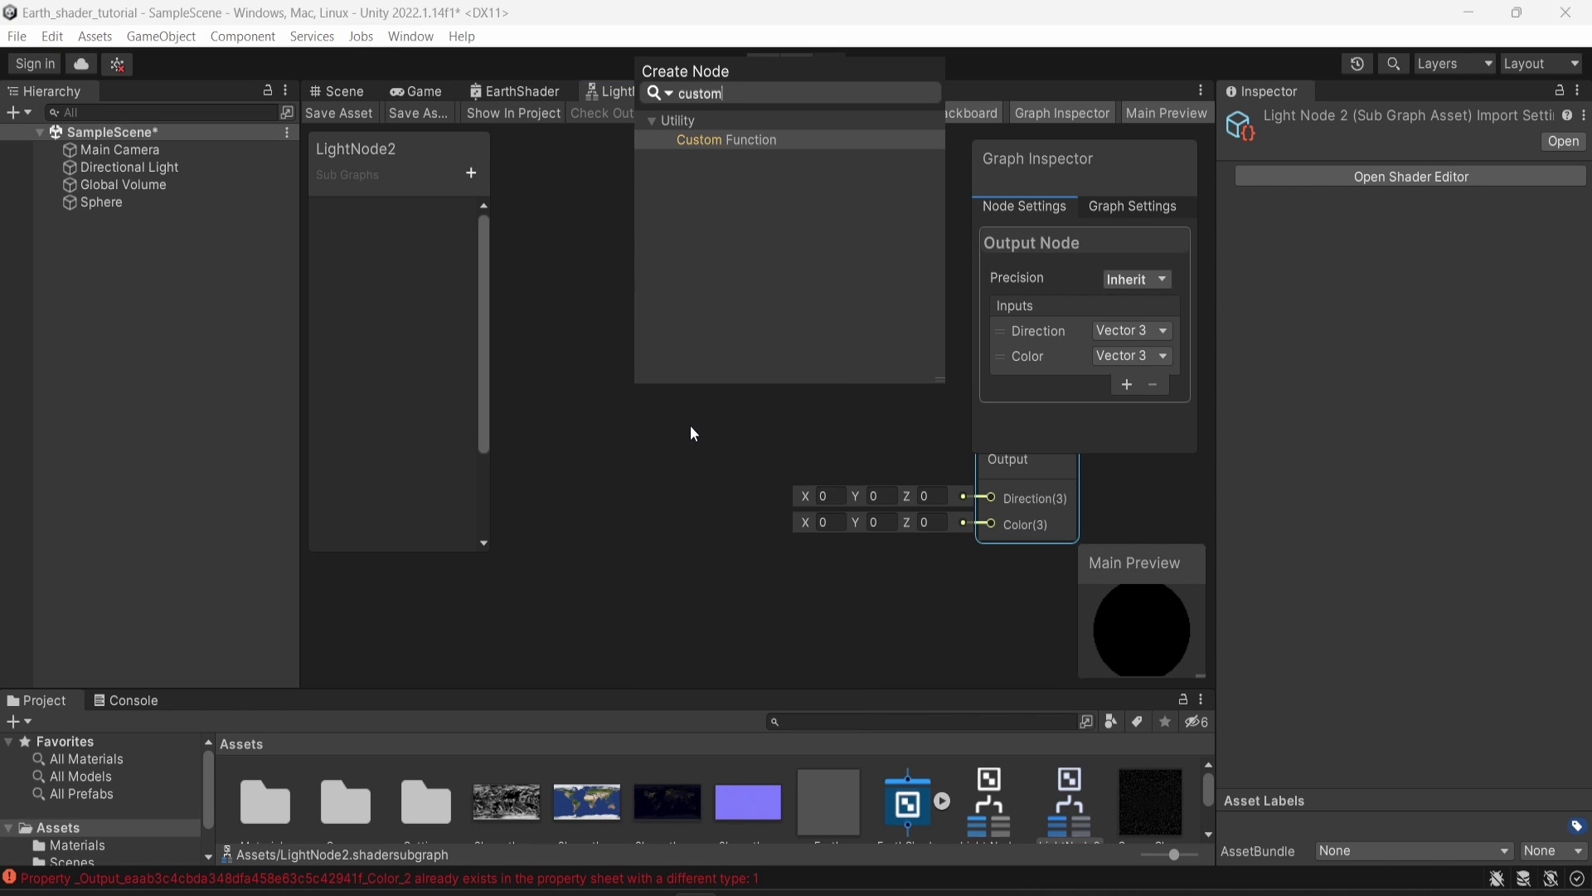
{"action": "key", "text": "Return"}
{"action": "left_click_drag", "start_coordinate": [663, 439], "coordinate": [564, 402]}
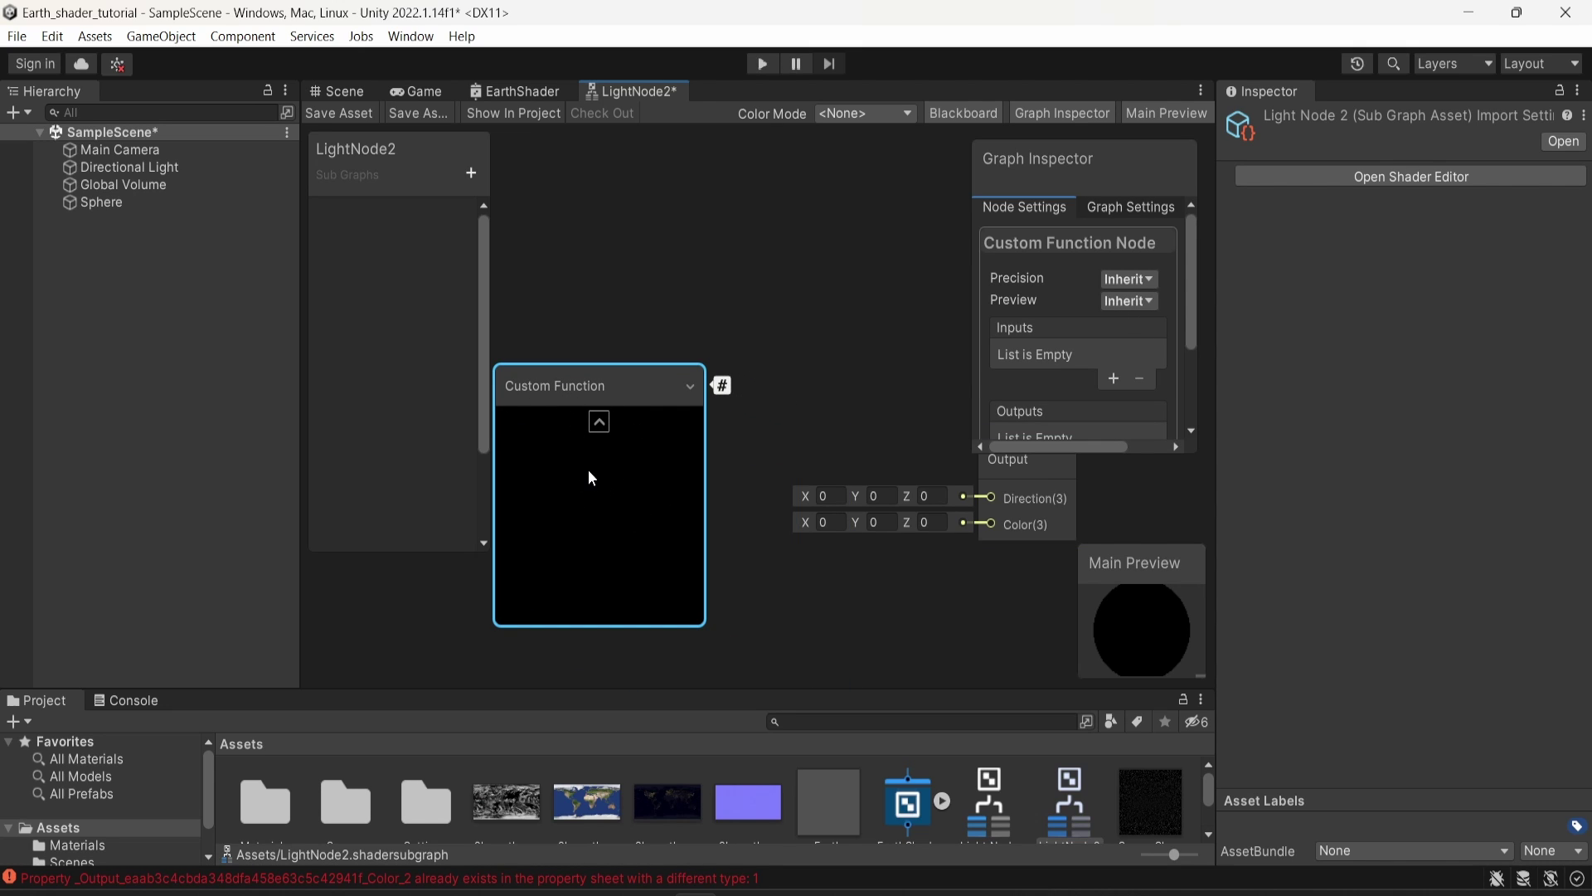
- Add a Vector 3 output named Direction to the Custom Function node
{"action": "scroll", "coordinate": [1036, 324], "scroll_direction": "down", "scroll_amount": 2}
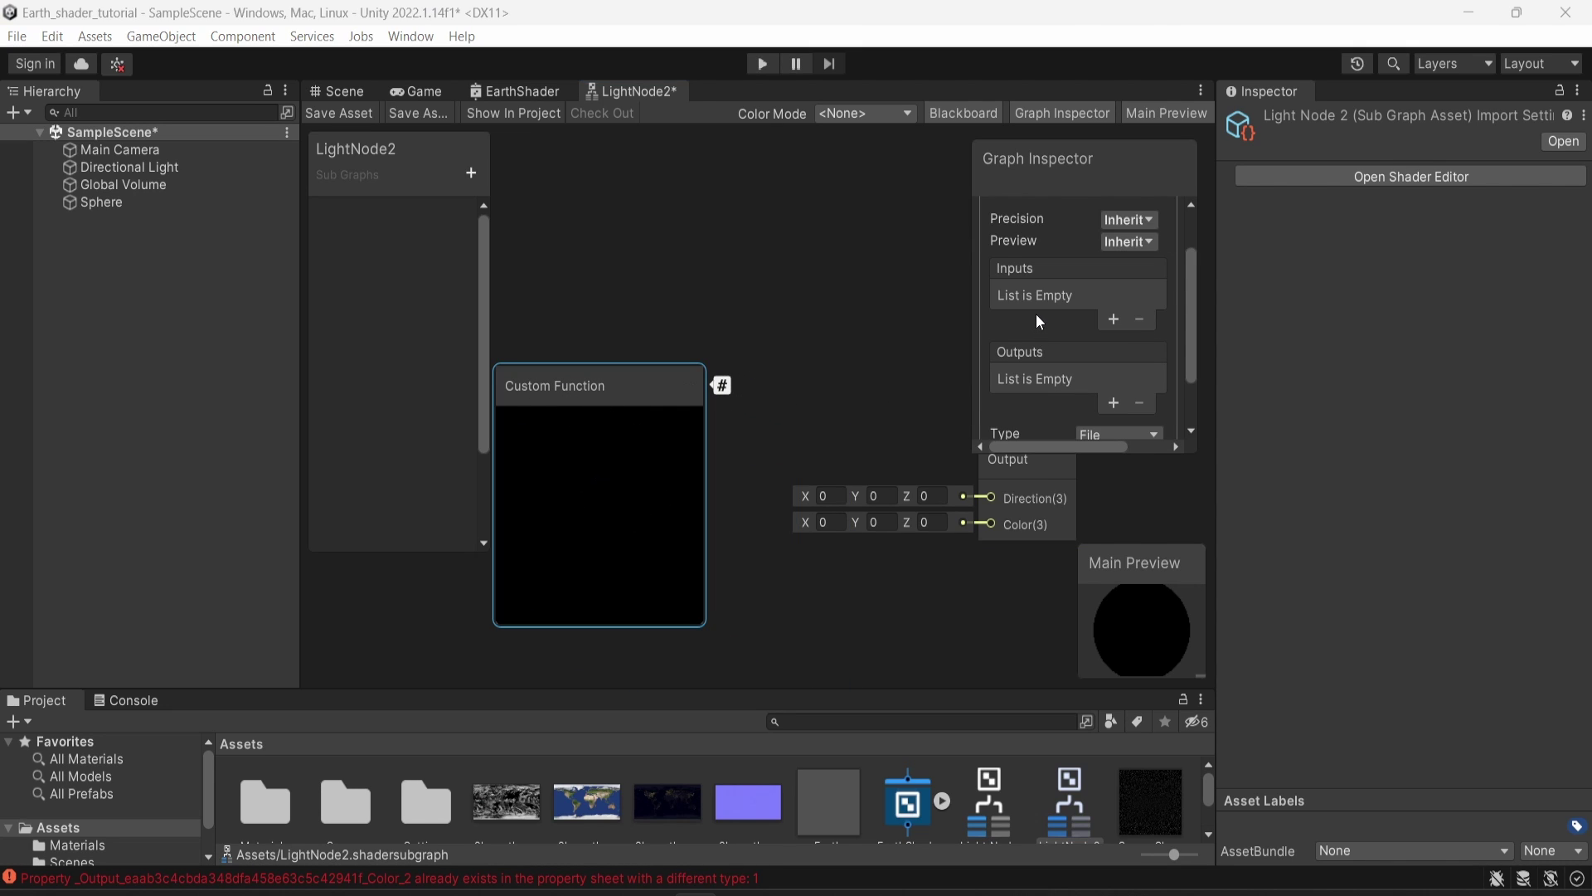
{"action": "left_click", "coordinate": [1113, 403]}
{"action": "double_click", "coordinate": [1050, 378]}
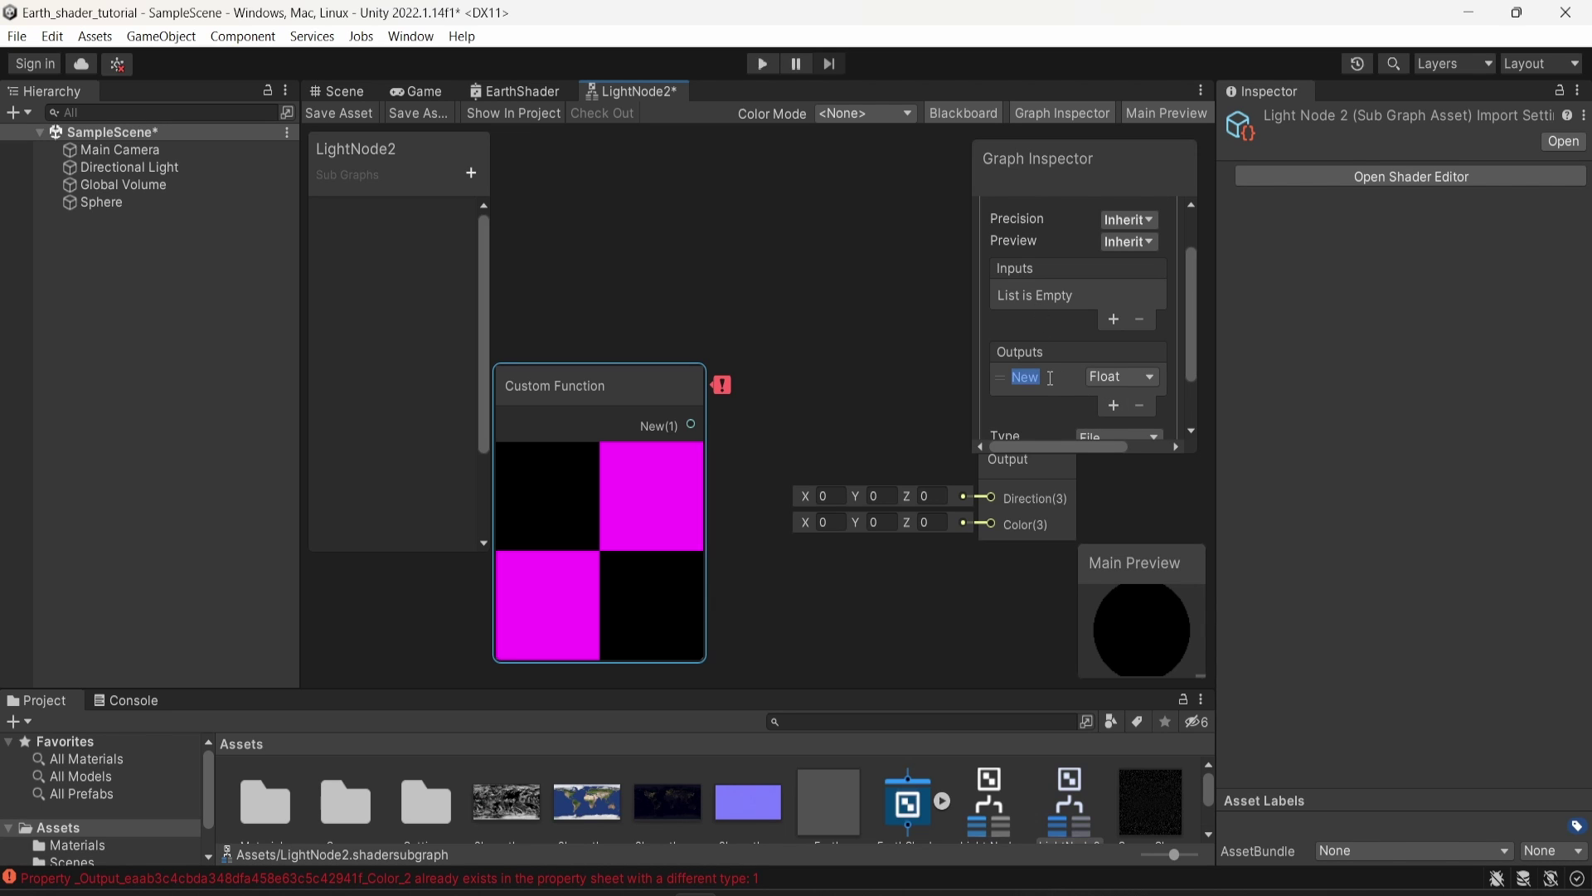
{"action": "type", "text": "Direction"}
{"action": "key", "text": "Return"}
{"action": "left_click", "coordinate": [1122, 376]}
{"action": "left_click", "coordinate": [1140, 645]}
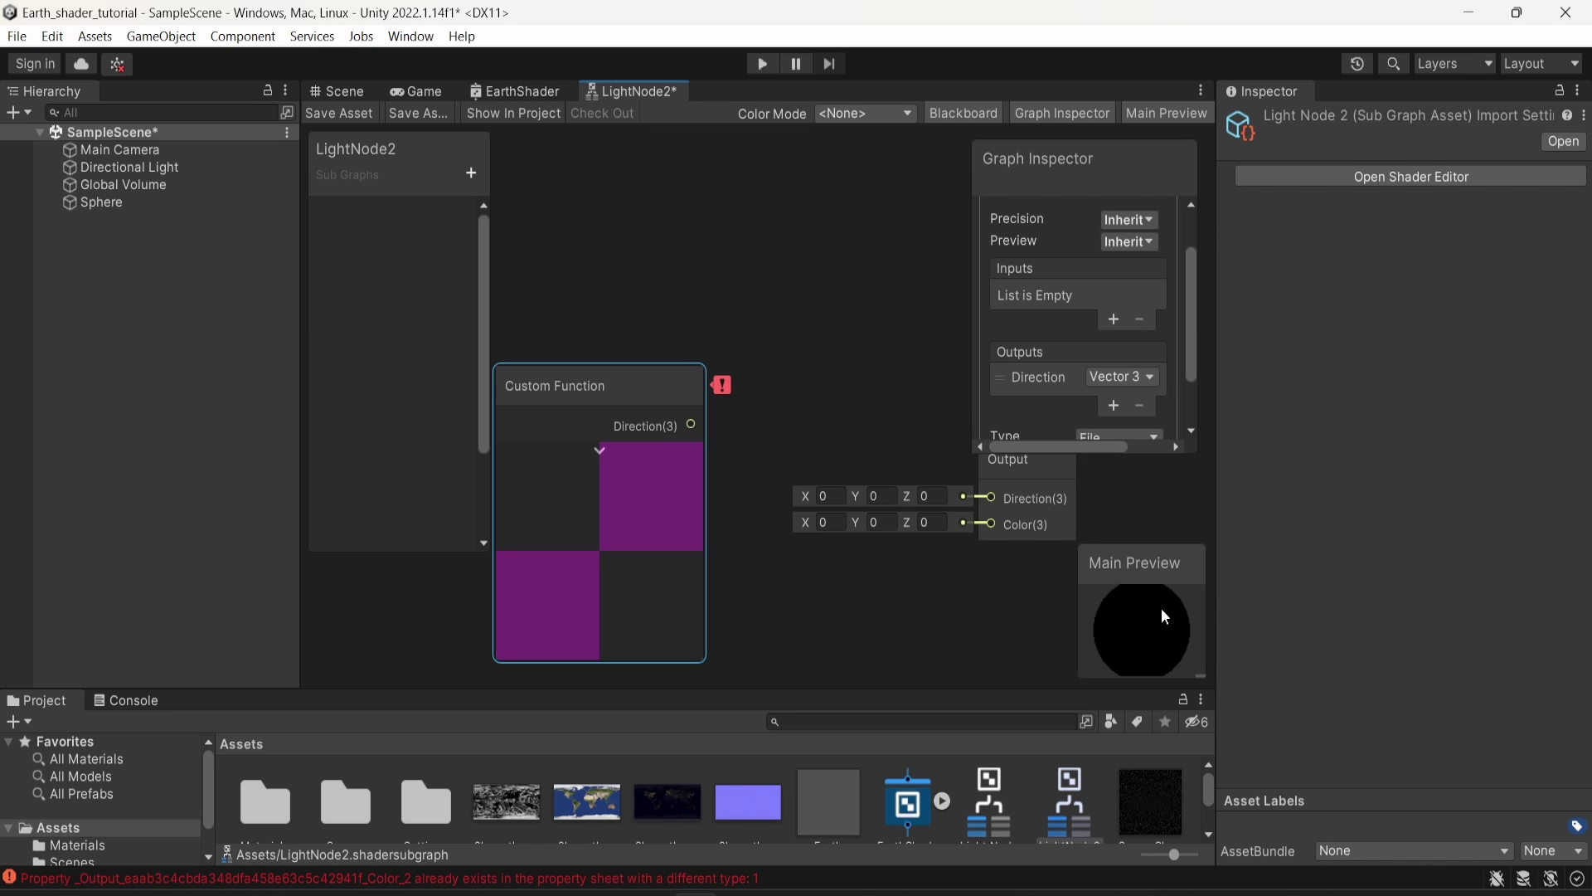
- Add a second Custom Function output named Color with type Vector 3
{"action": "left_click", "coordinate": [1113, 404]}
{"action": "double_click", "coordinate": [1042, 404]}
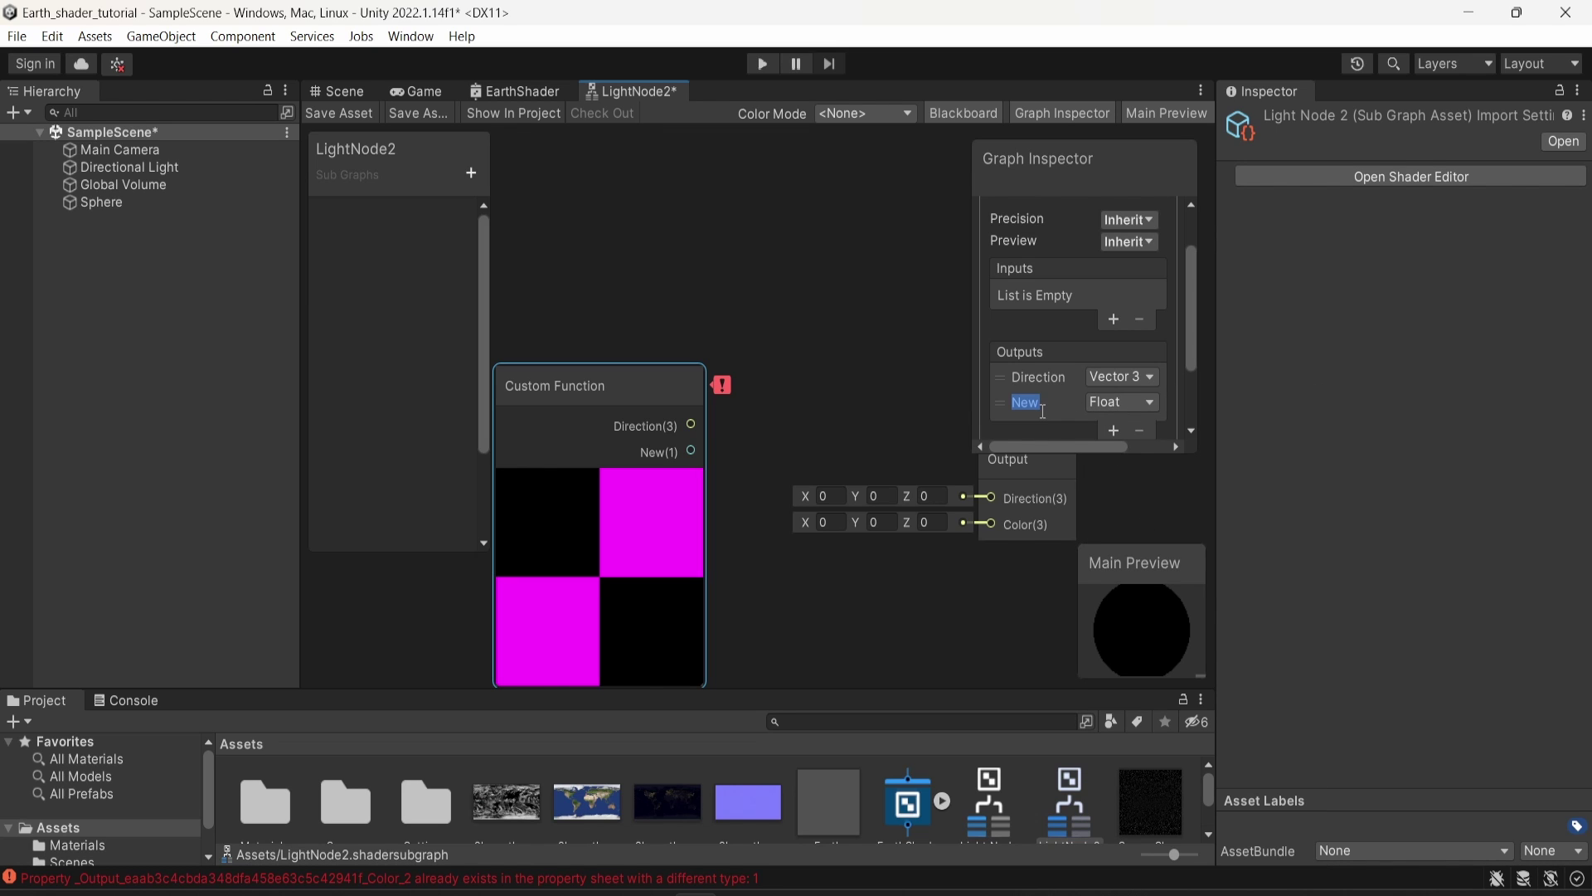
{"action": "type", "text": "Color"}
{"action": "key", "text": "Return"}
{"action": "left_click", "coordinate": [1122, 403]}
{"action": "left_click", "coordinate": [1152, 647]}
- Connect the Custom Function's Direction and Color outputs to the matching inputs of the Output node
{"action": "left_click_drag", "start_coordinate": [692, 425], "coordinate": [989, 500]}
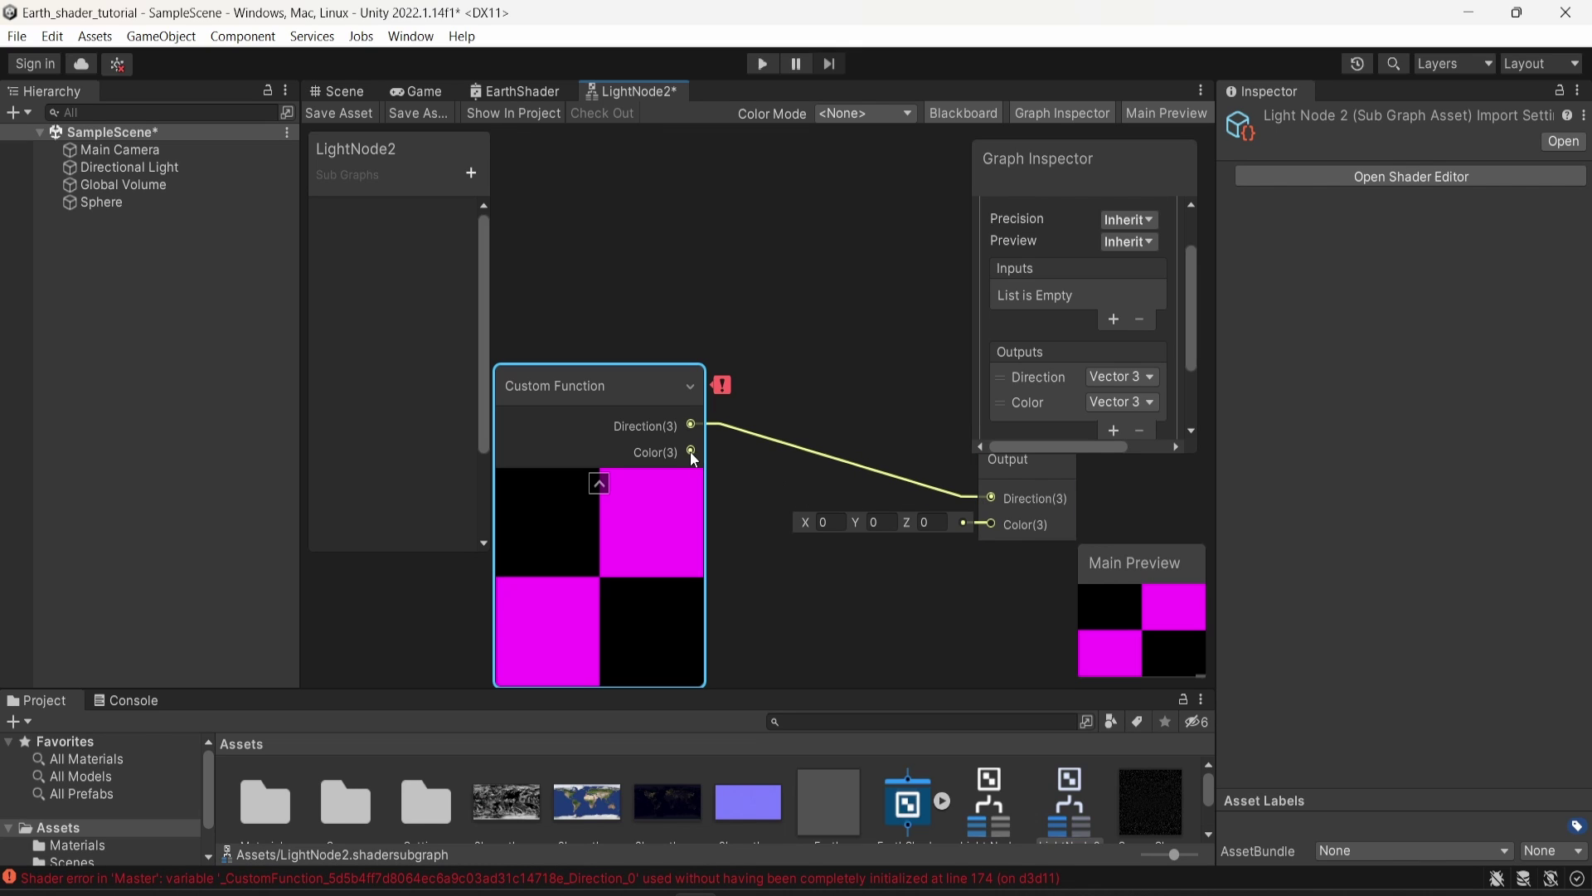
{"action": "left_click_drag", "start_coordinate": [692, 452], "coordinate": [992, 524]}
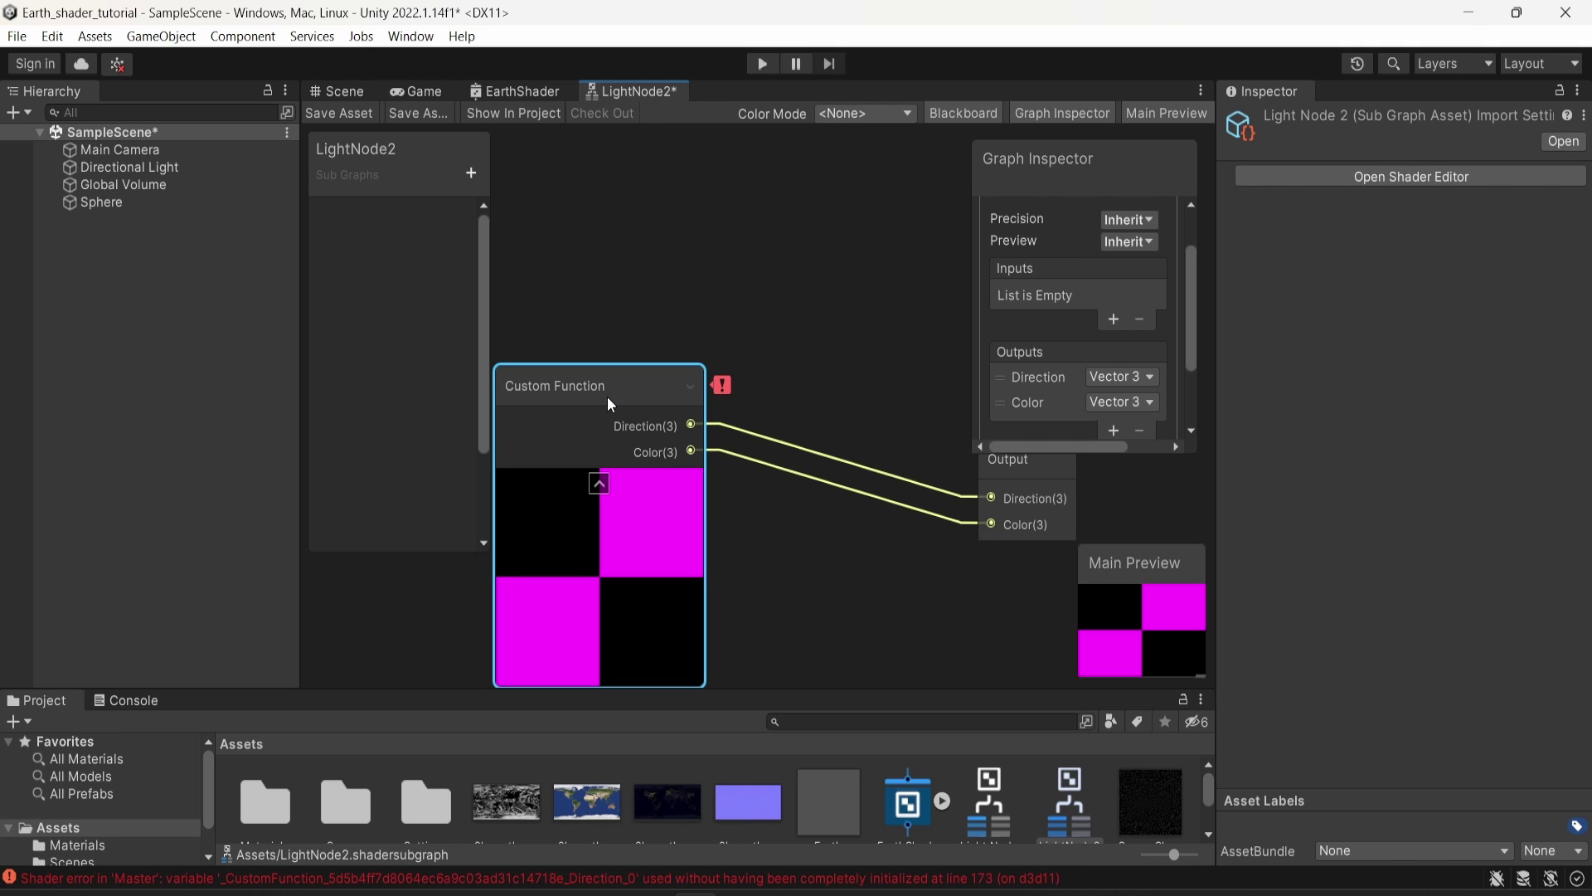
- Set the Custom Function's type to String and name the function MainLight
{"action": "scroll", "coordinate": [1037, 398], "scroll_direction": "down", "scroll_amount": 2}
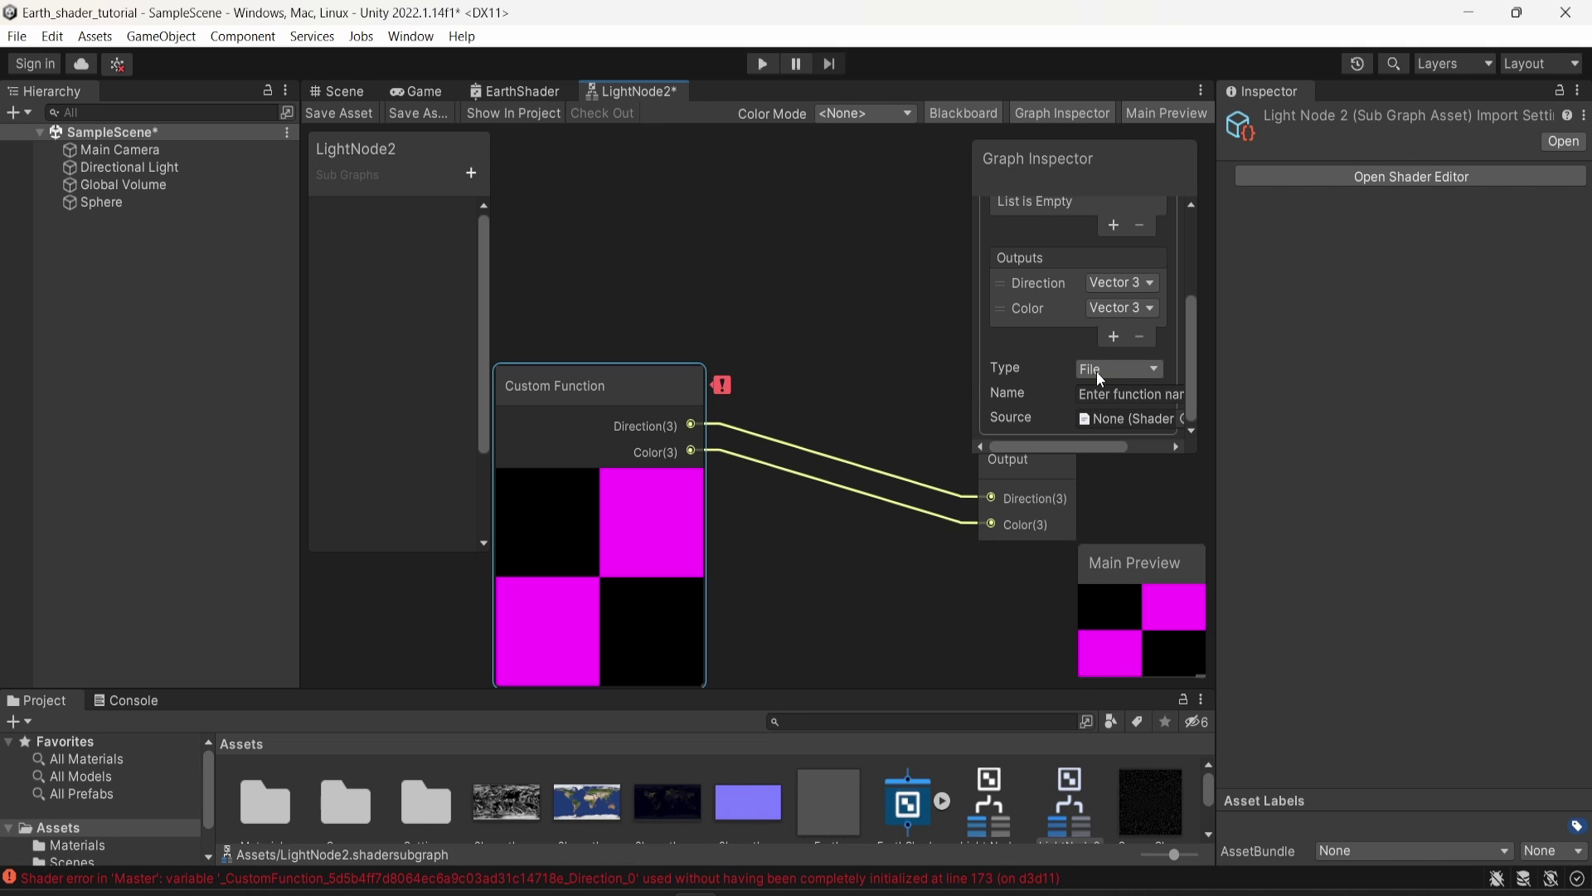
{"action": "left_click", "coordinate": [1096, 371]}
{"action": "left_click", "coordinate": [1139, 413]}
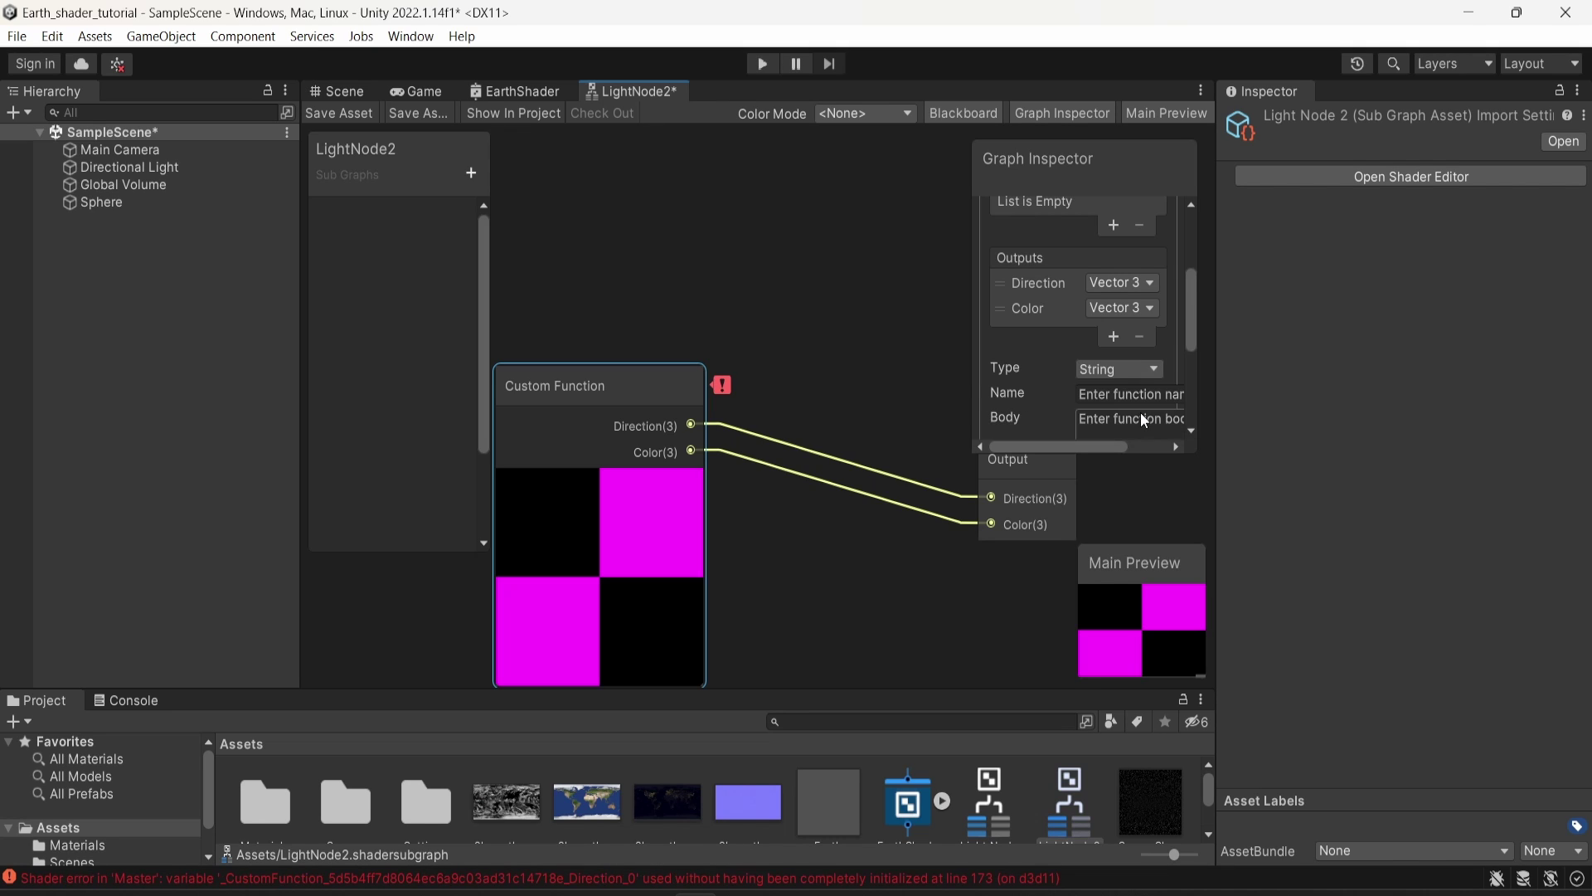
{"action": "left_click", "coordinate": [1137, 333]}
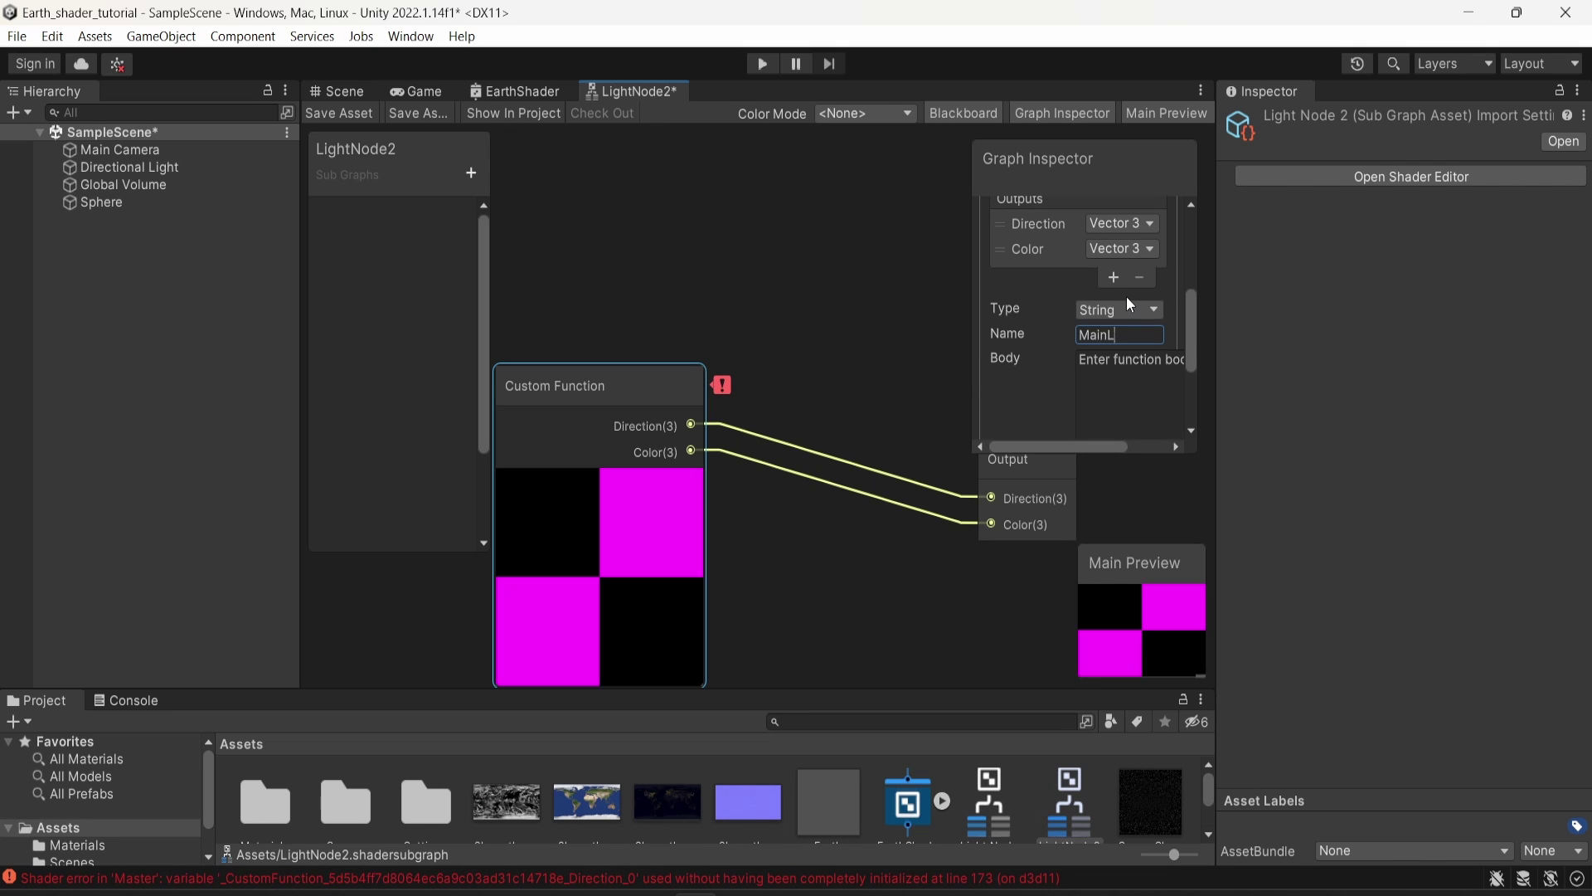
{"action": "type", "text": "MainLight"}
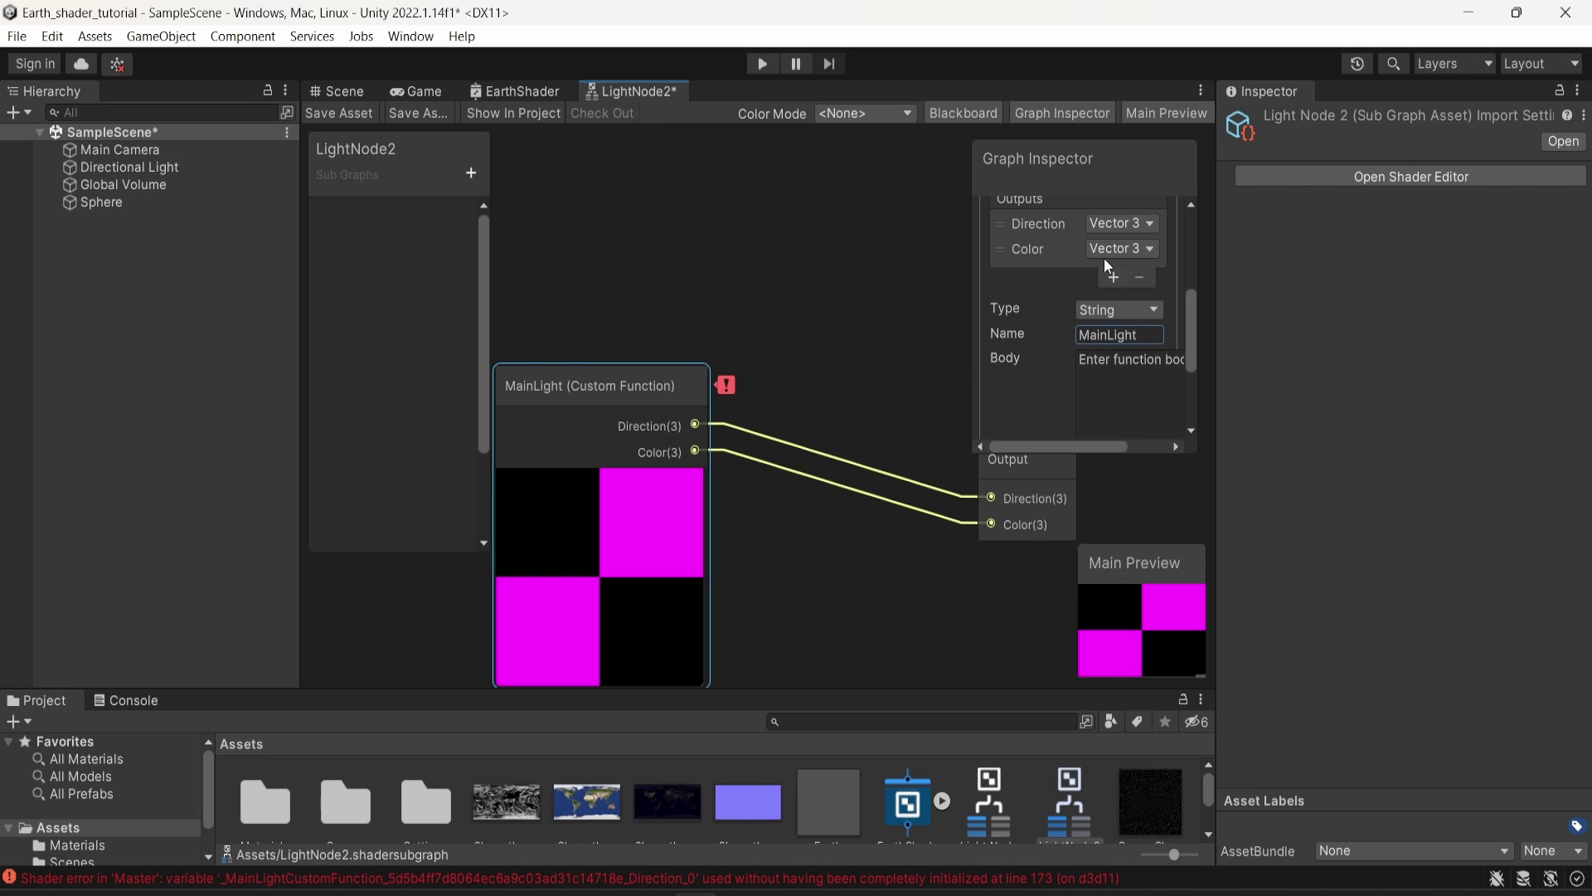
- Enter the function body: under SHADERGRAPH_PREVIEW, Direction = half3(0.5, 0.5,0) and Color = 1; otherwise take light.direction and light.color from GetMainLight()
{"action": "key", "text": "alt+Tab"}
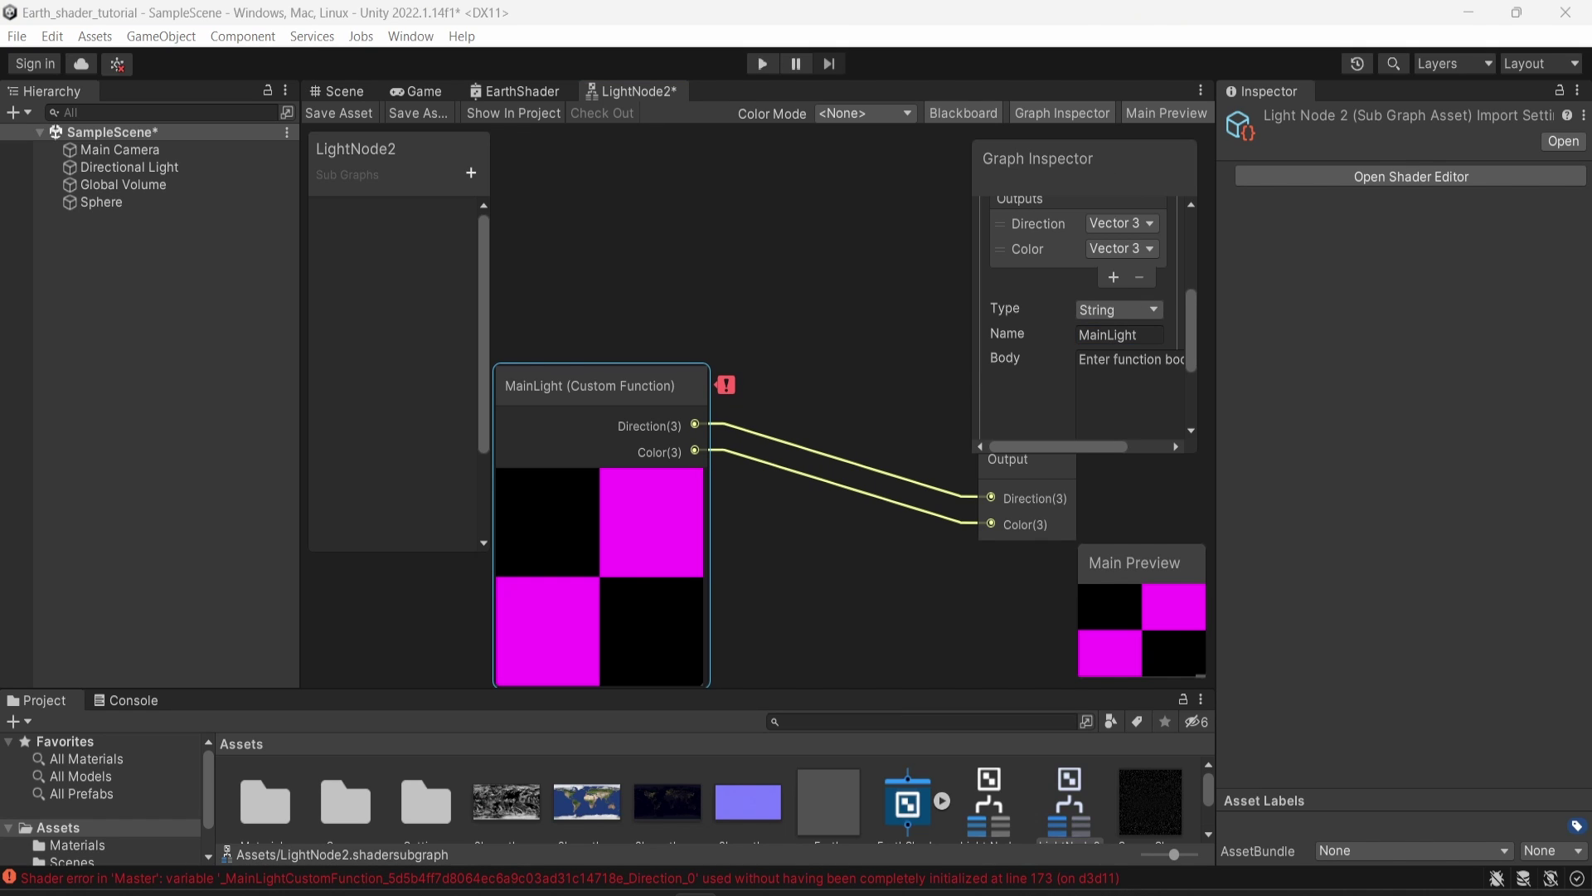
{"action": "left_click", "coordinate": [1123, 386]}
{"action": "type", "text": "#if SHADERGRAPH_PREVIEW Direction = half3(0.5, 0.5, 0); Color = 1; #else Light light = GetMainLight(); Direction = light.direction; Color = light.color; #endif"}
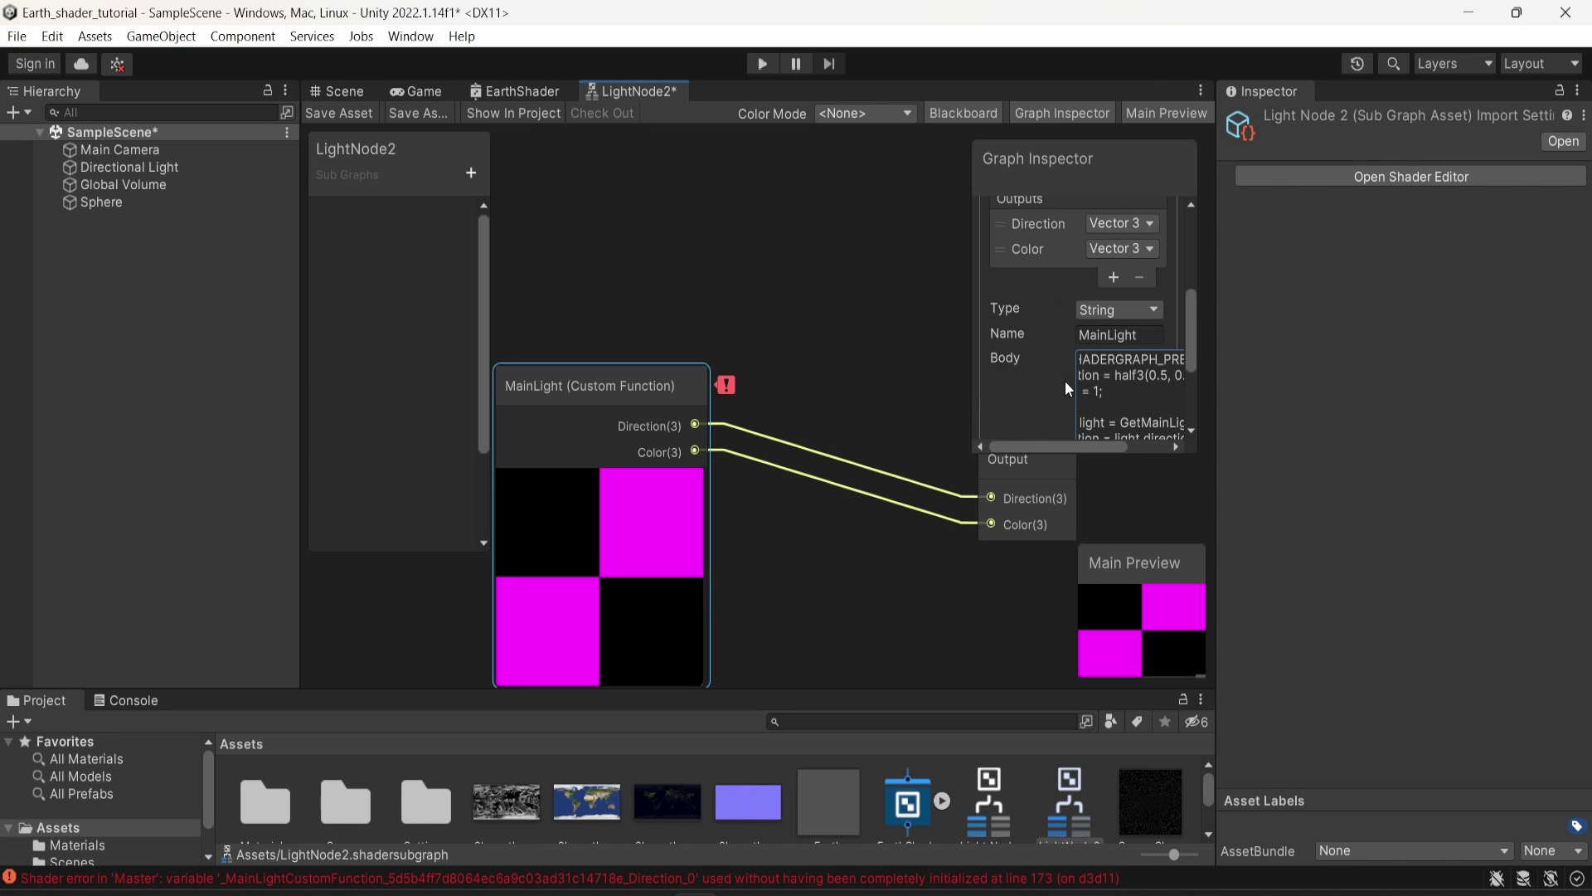
- Enlarge the Graph Inspector and read through the complete MainLight function body, from the preview branch to #endif
{"action": "left_click_drag", "start_coordinate": [1117, 454], "coordinate": [1117, 620]}
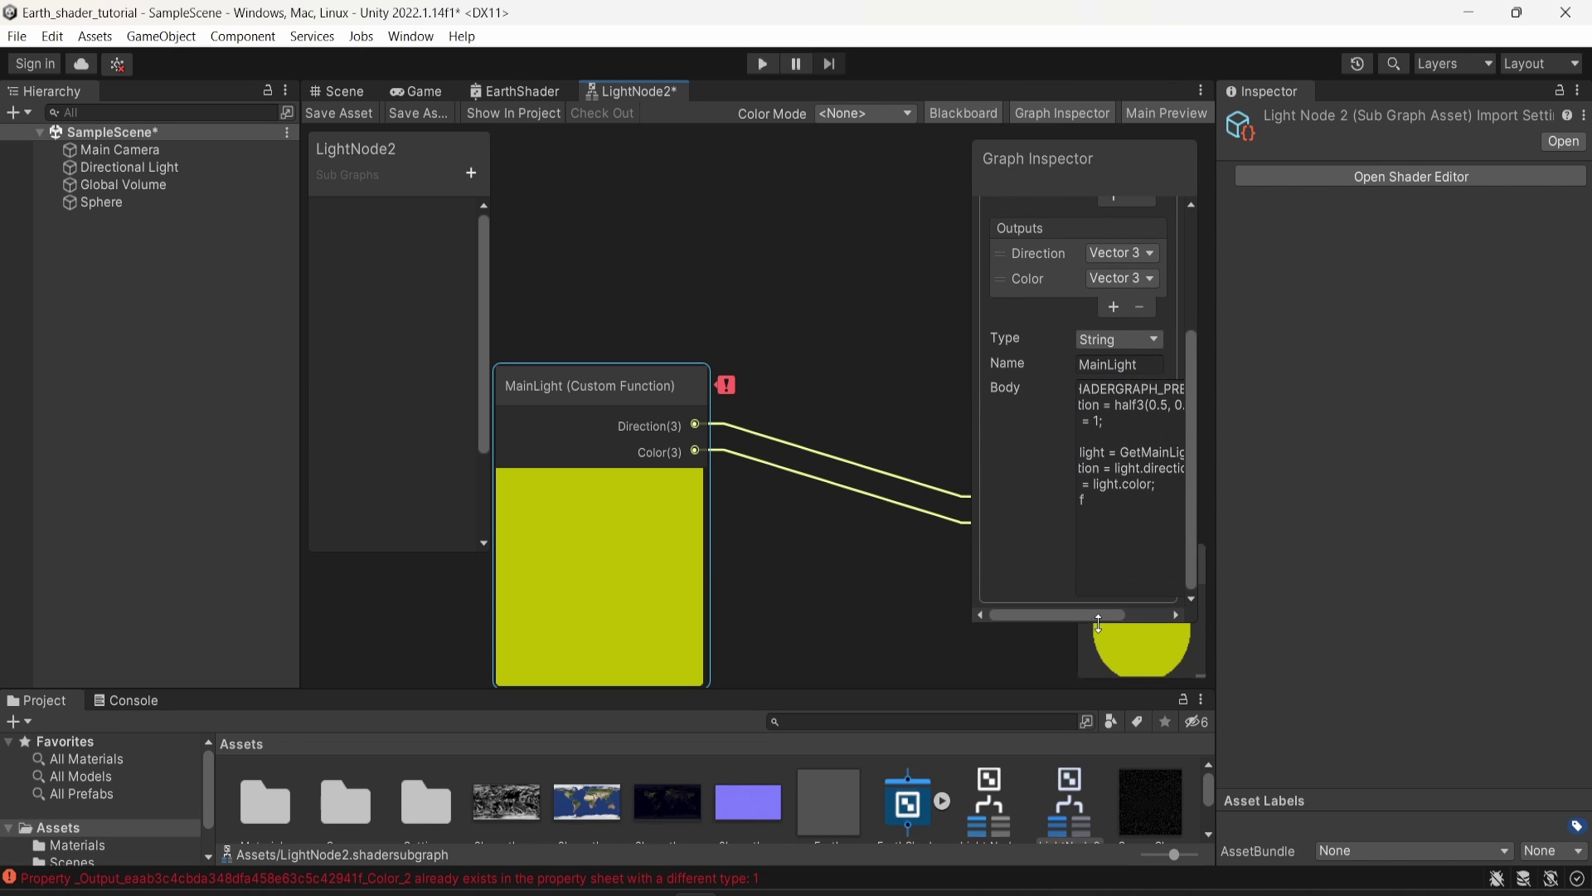
{"action": "left_click_drag", "start_coordinate": [962, 540], "coordinate": [720, 543]}
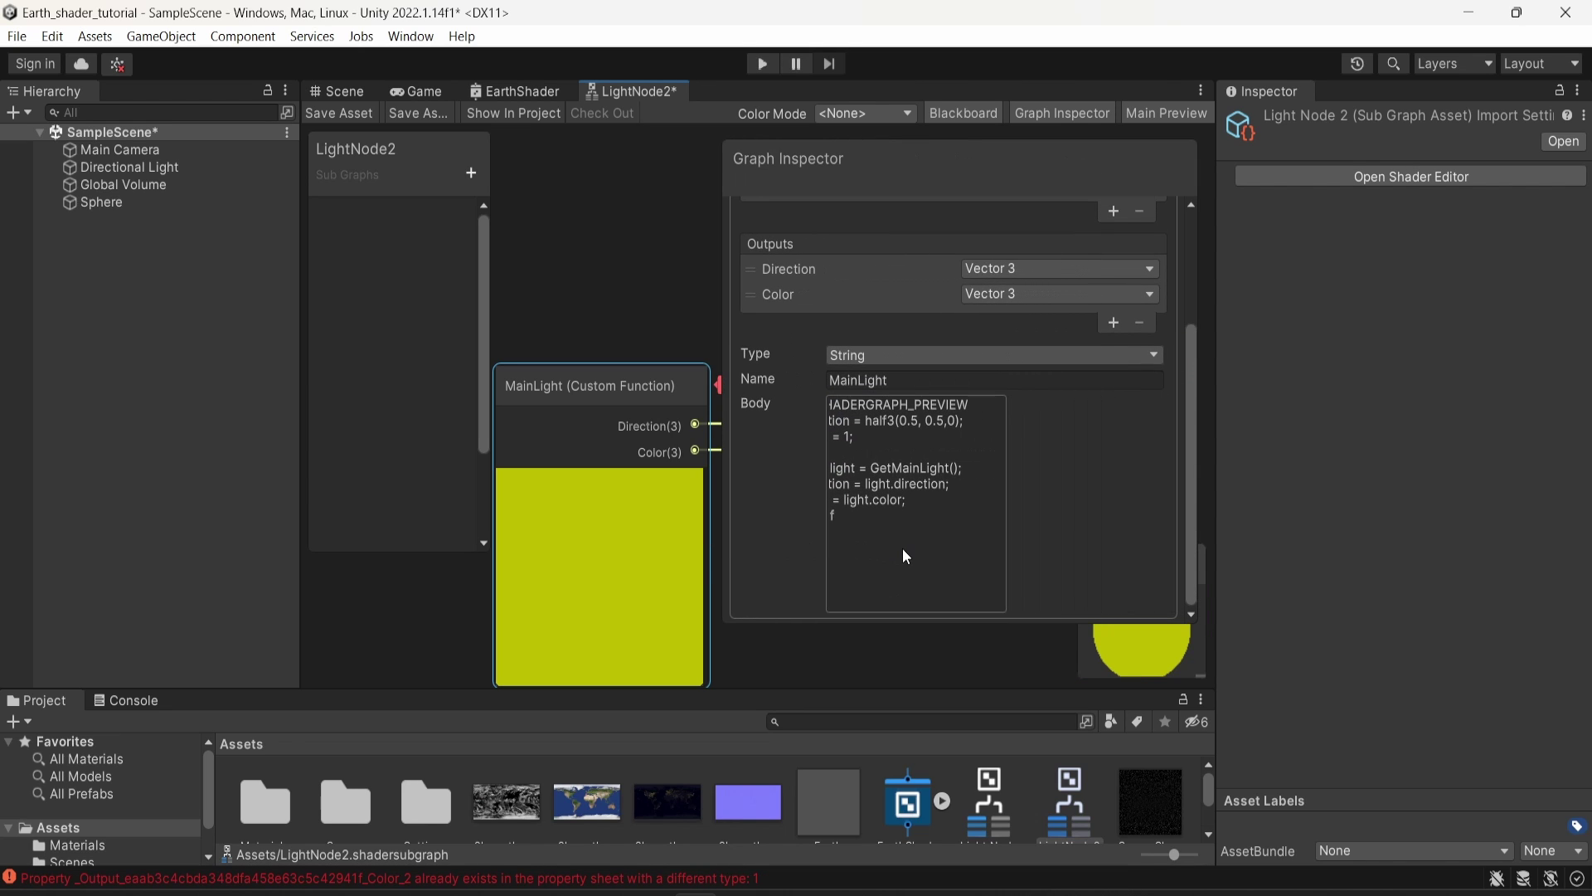
{"action": "left_click_drag", "start_coordinate": [902, 549], "coordinate": [811, 540]}
{"action": "left_click", "coordinate": [935, 545]}
{"action": "scroll", "coordinate": [891, 467], "scroll_direction": "down", "scroll_amount": 2}
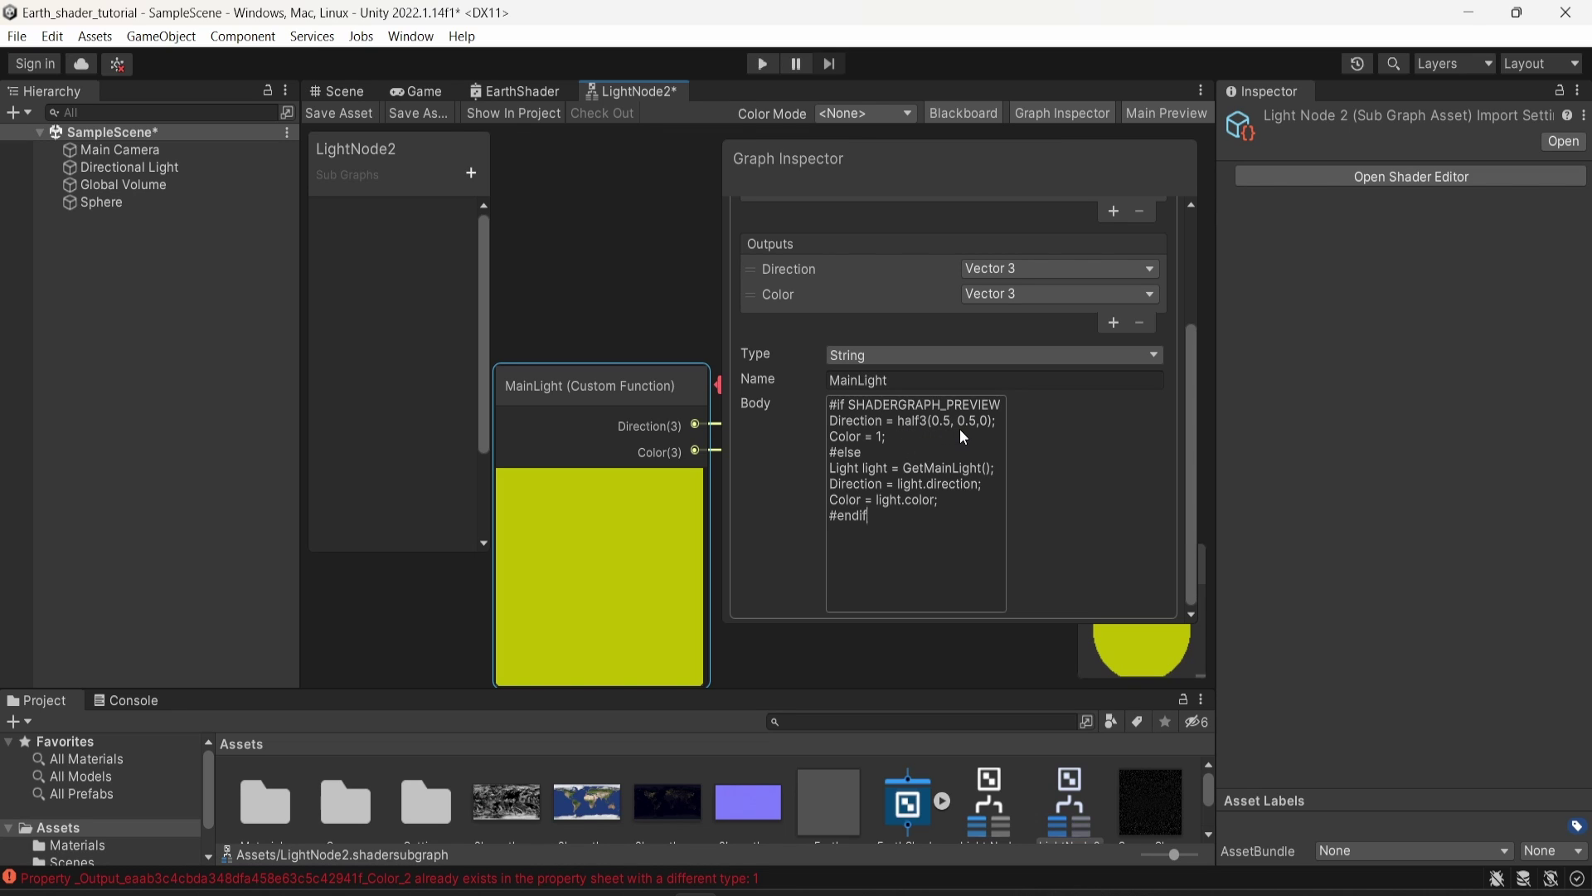
{"action": "key", "text": "ctrl+a"}
{"action": "left_click", "coordinate": [932, 511]}
{"action": "left_click_drag", "start_coordinate": [864, 470], "coordinate": [887, 476]}
{"action": "left_click", "coordinate": [835, 585]}
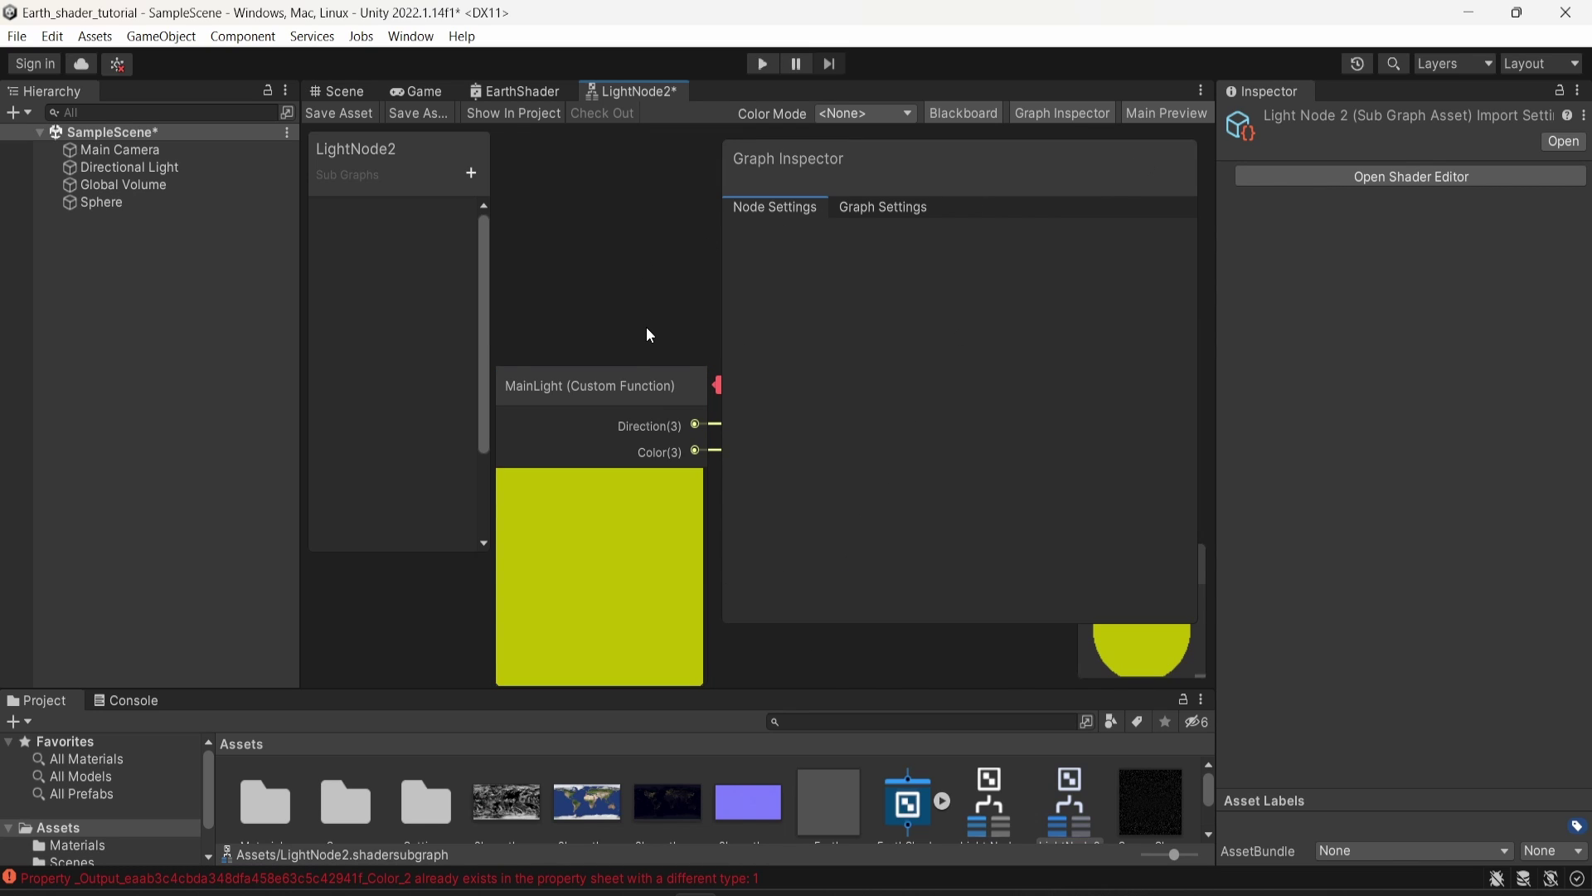
- Narrow the Graph Inspector so the node connections are uncovered, and save the scene
{"action": "scroll", "coordinate": [649, 336], "scroll_direction": "down", "scroll_amount": 1}
{"action": "left_click_drag", "start_coordinate": [722, 260], "coordinate": [1017, 288]}
{"action": "key", "text": "ctrl+s"}
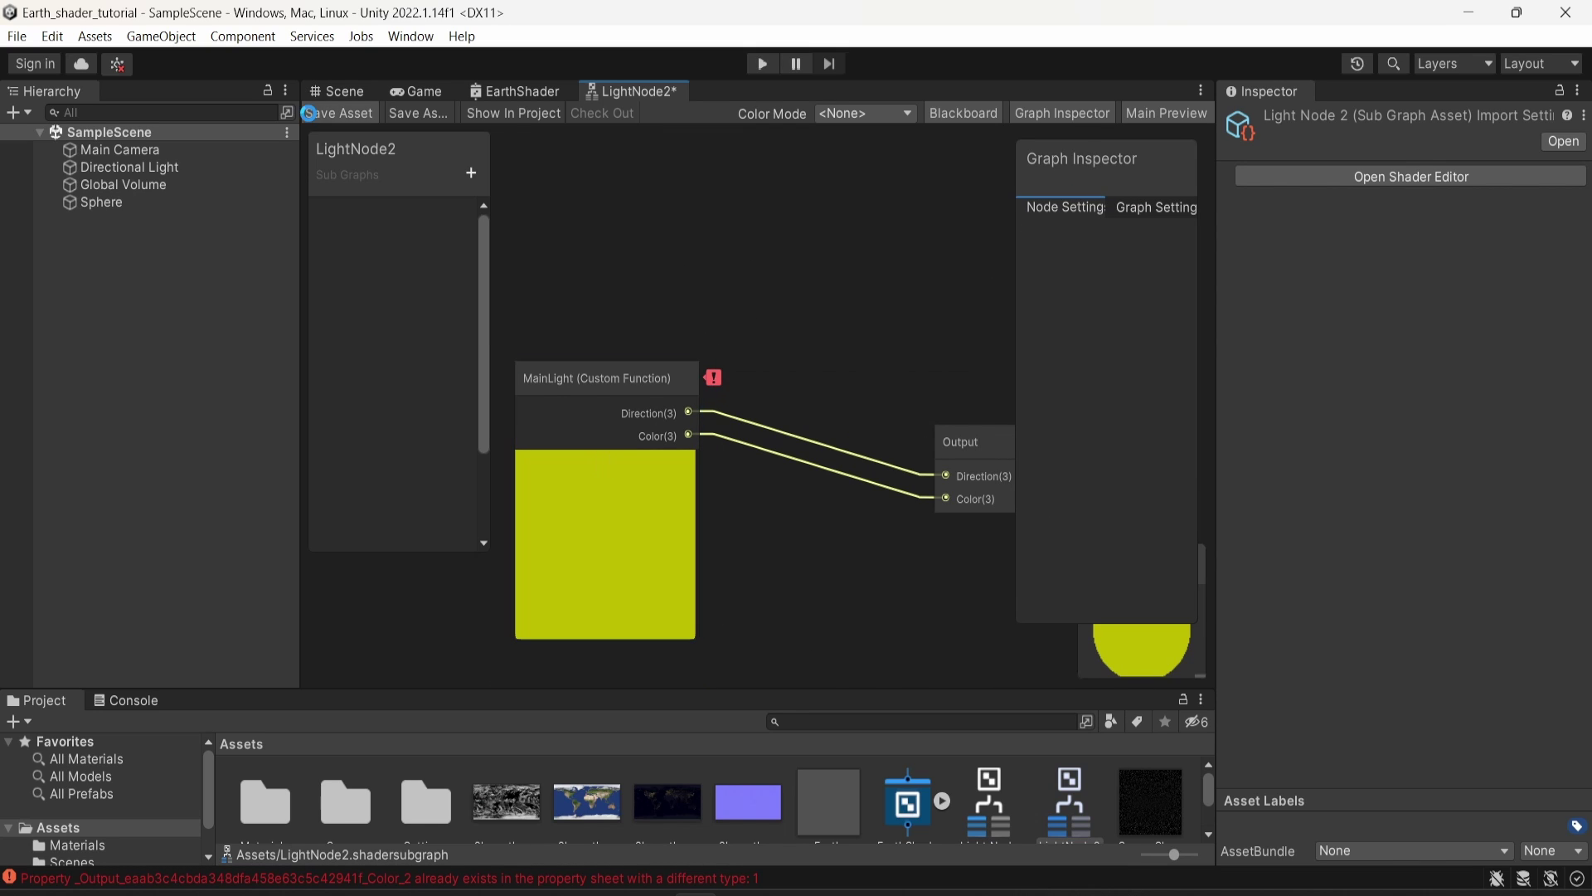
- Save the LightNode2 sub graph and switch to the EarthShader graph, at its Light Node
{"action": "left_click", "coordinate": [309, 113]}
{"action": "mouse_move", "coordinate": [715, 380]}
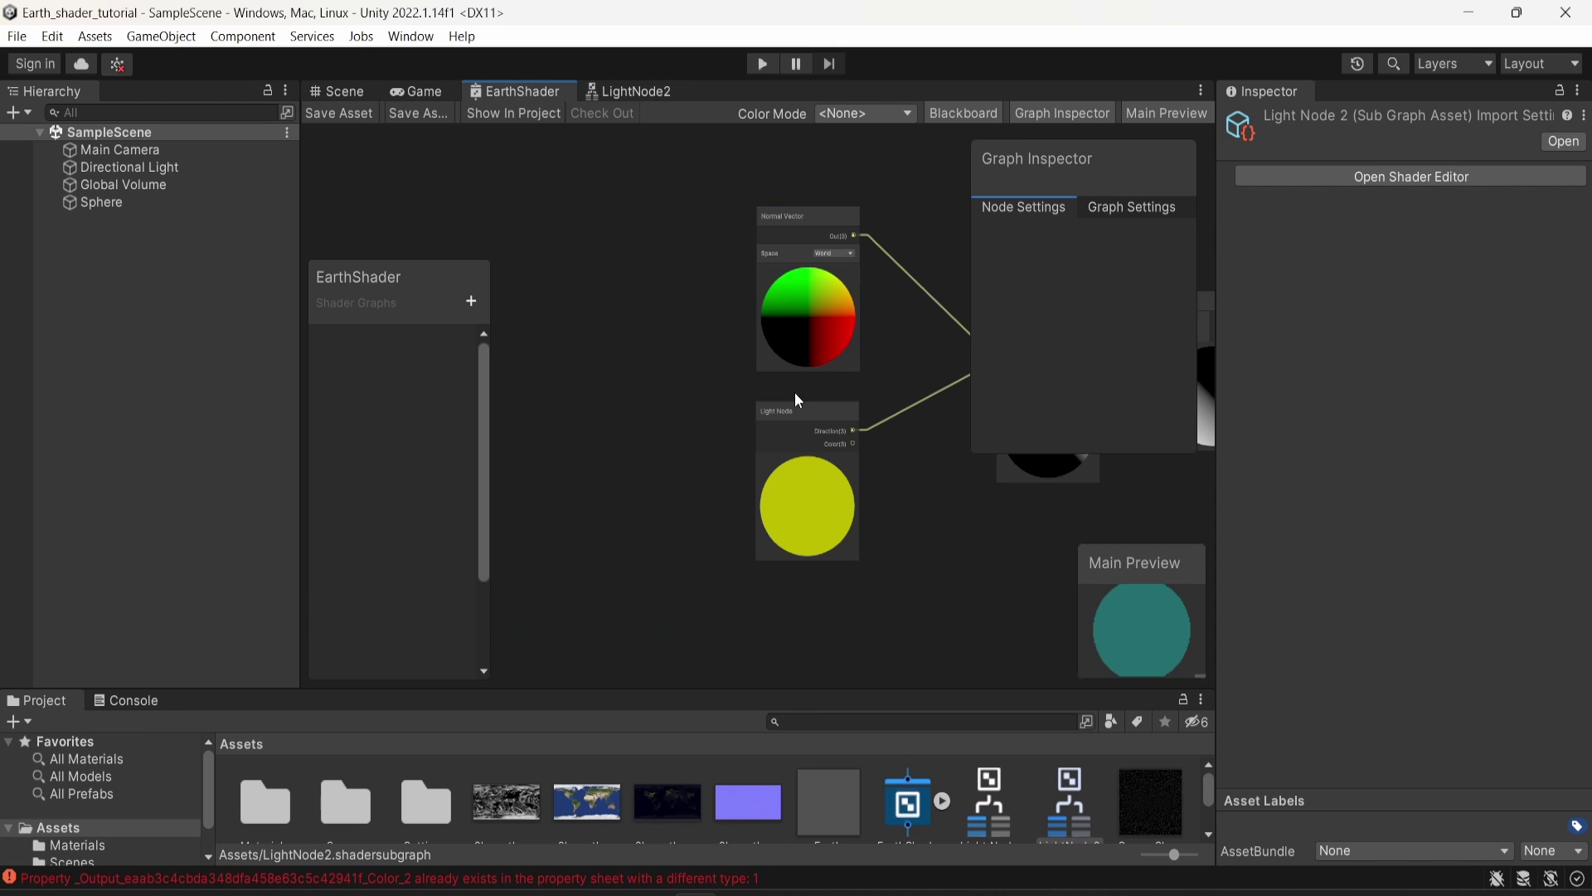
{"action": "middle_click_drag", "start_coordinate": [953, 475], "coordinate": [784, 440]}
{"action": "scroll", "coordinate": [808, 567], "scroll_direction": "up", "scroll_amount": 1}
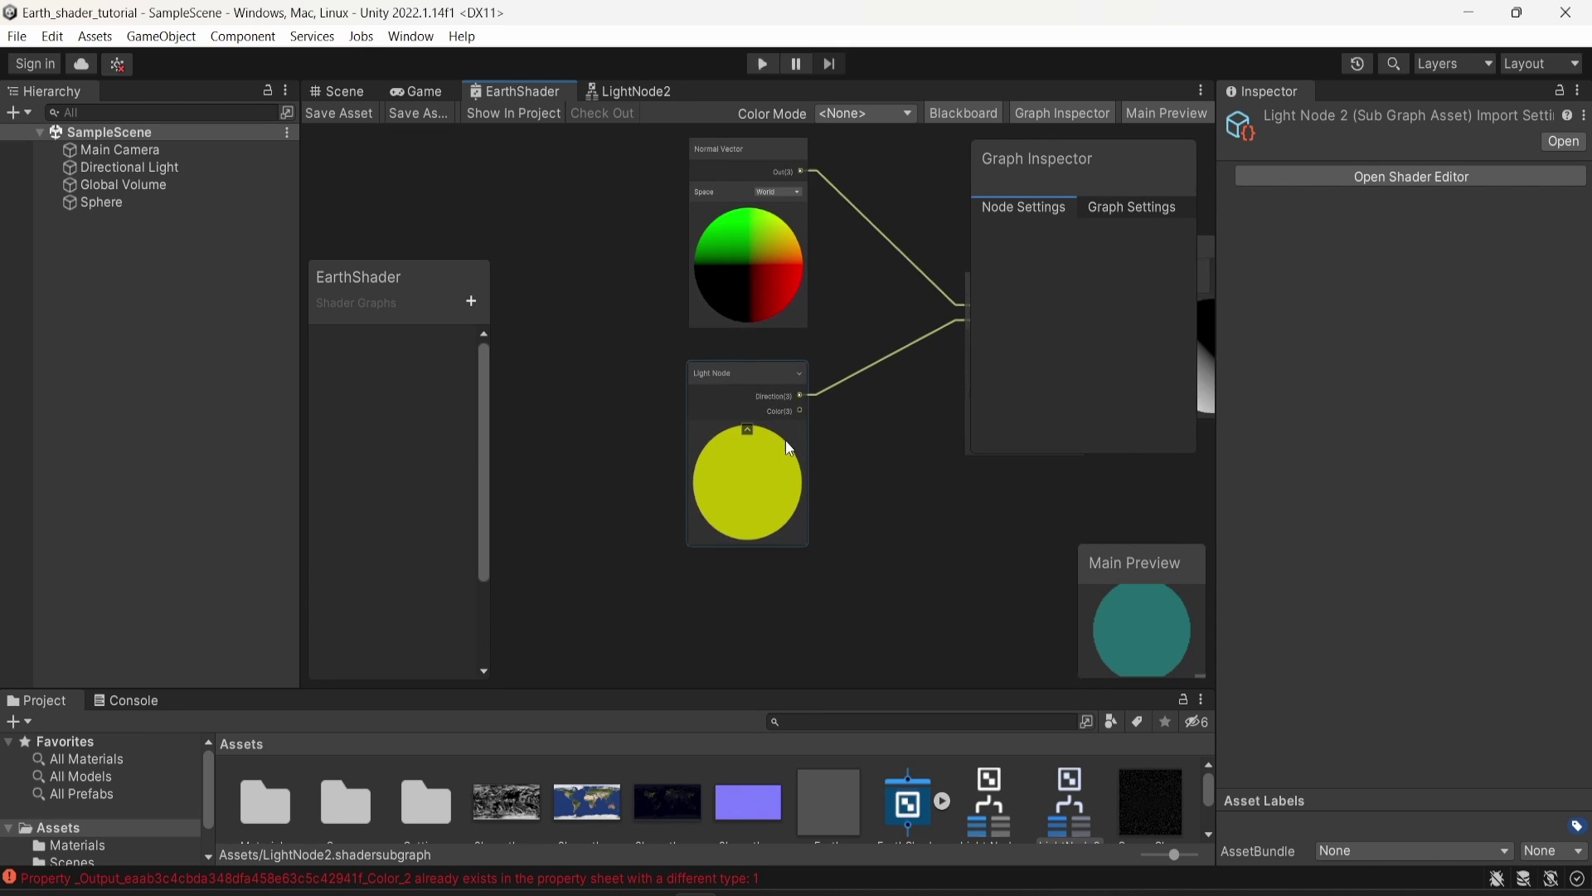
- Add the LightNode2 sub graph node to the EarthShader graph and place it beside the existing Light Node
{"action": "right_click", "coordinate": [629, 612]}
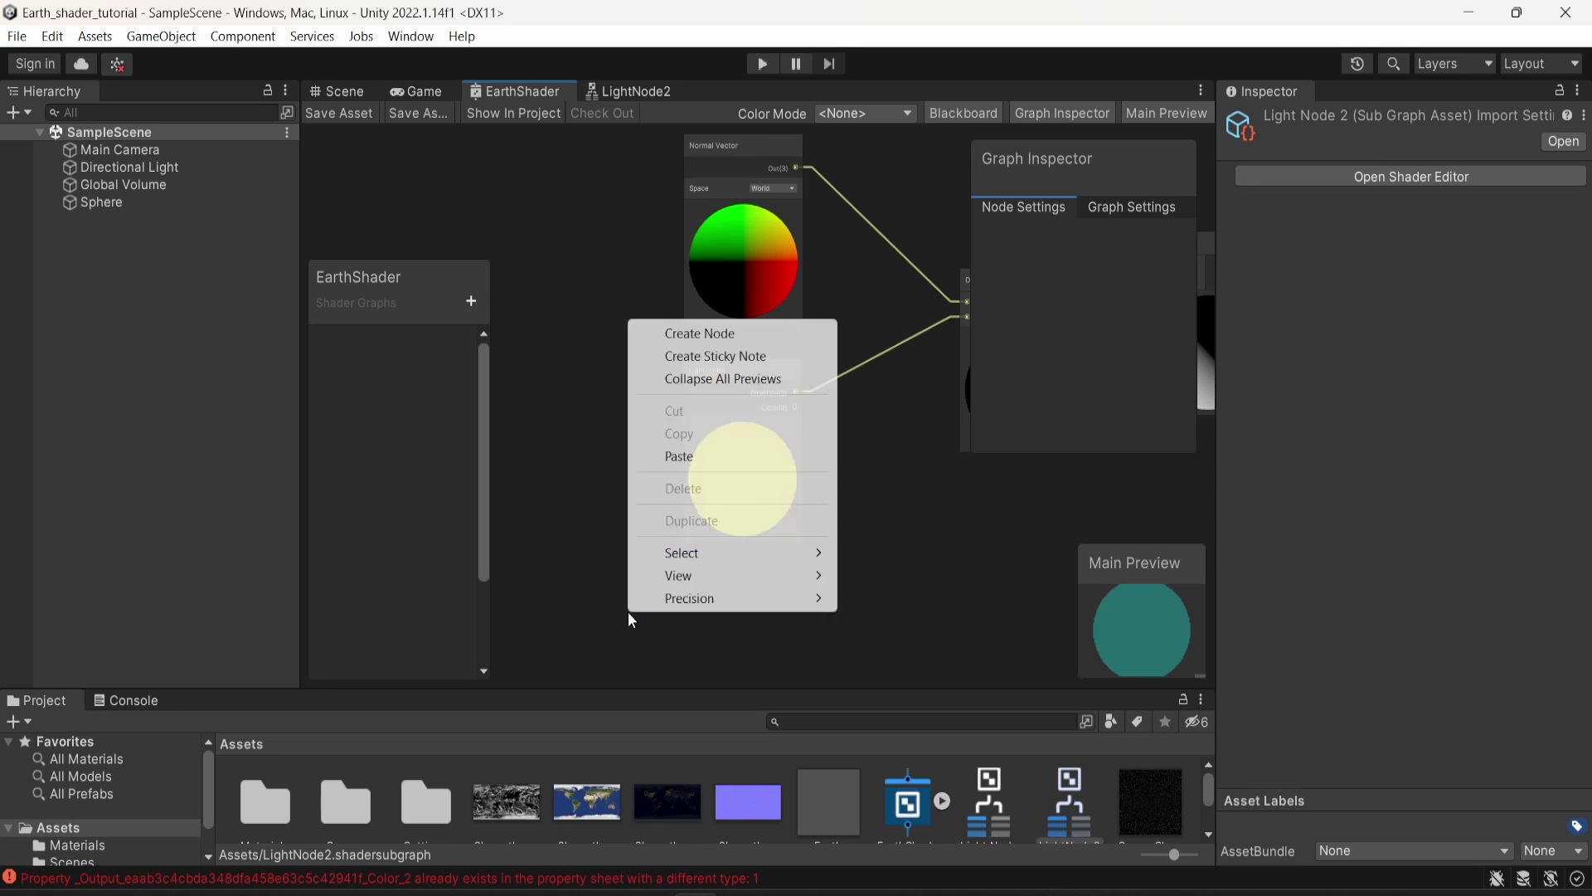
{"action": "left_click", "coordinate": [726, 333]}
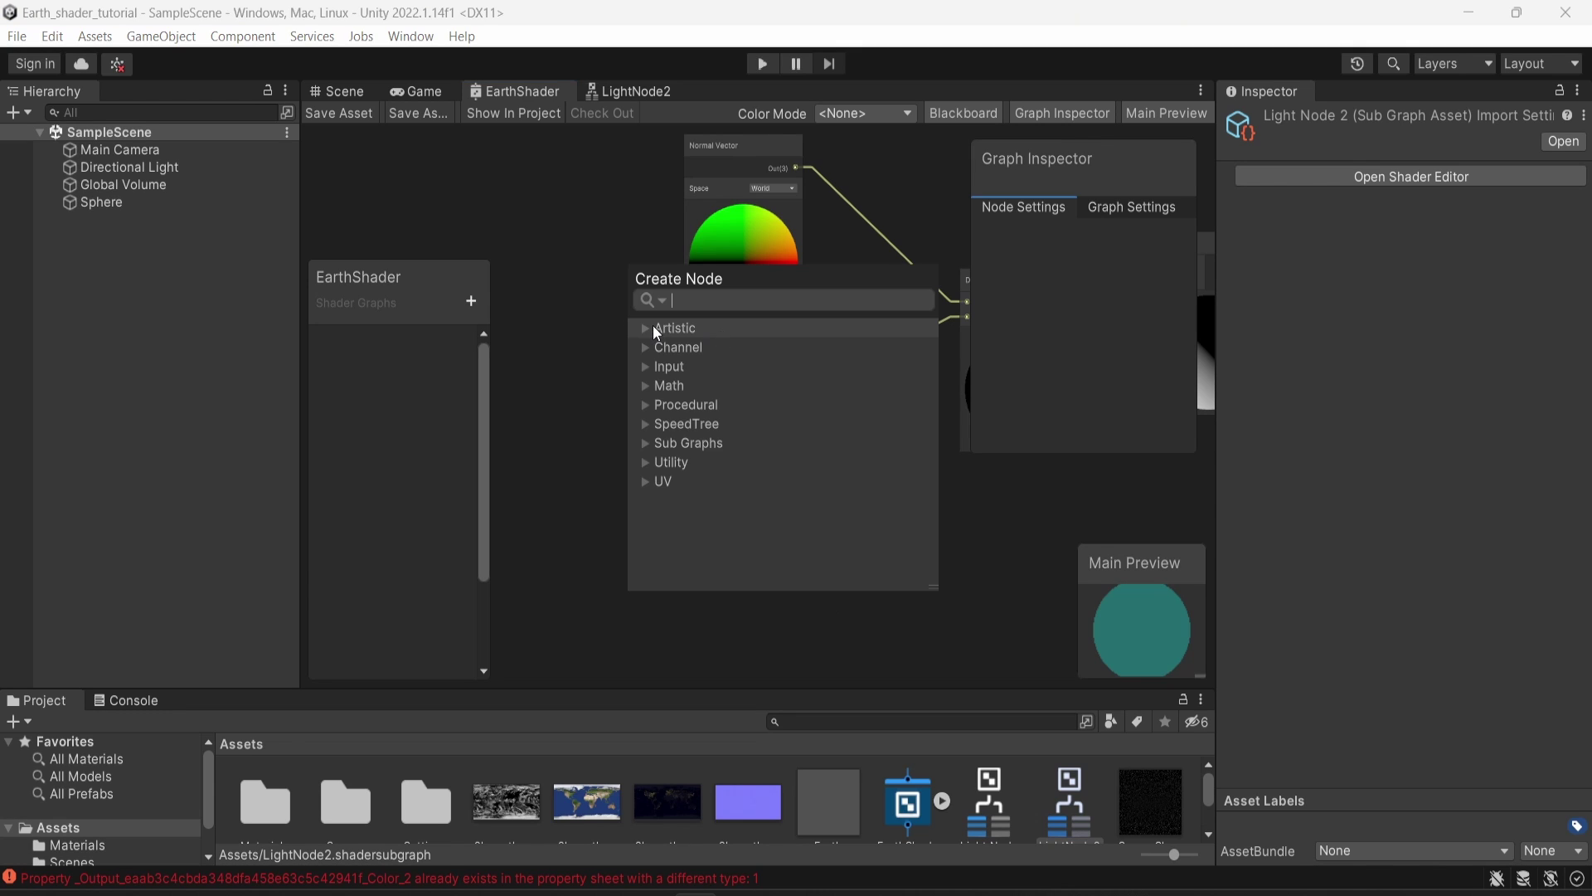
{"action": "type", "text": "l"}
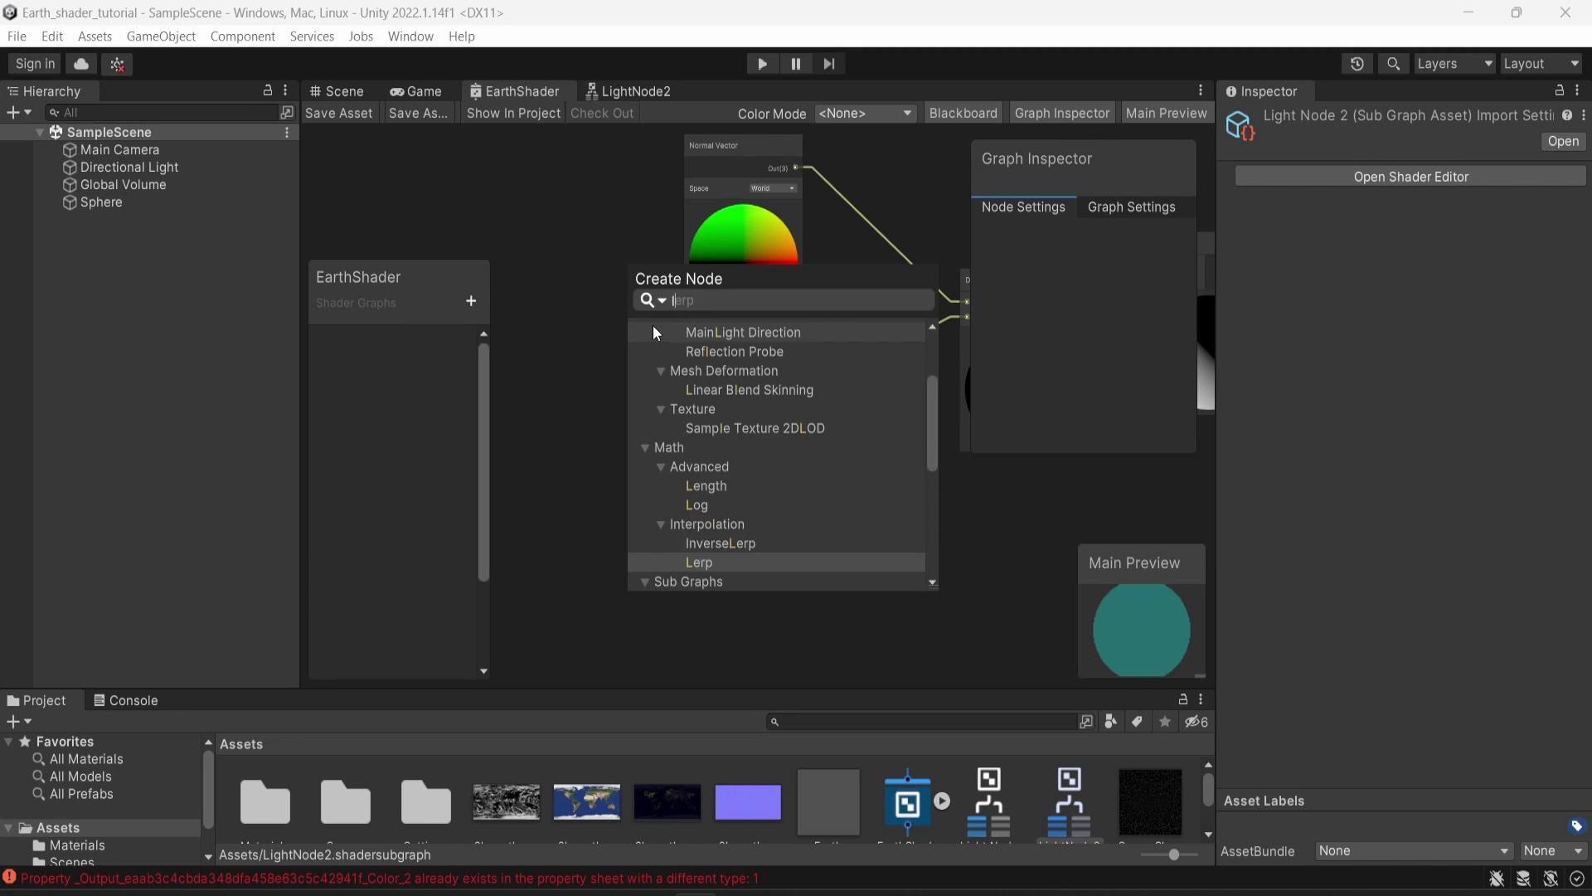
{"action": "type", "text": "ight"}
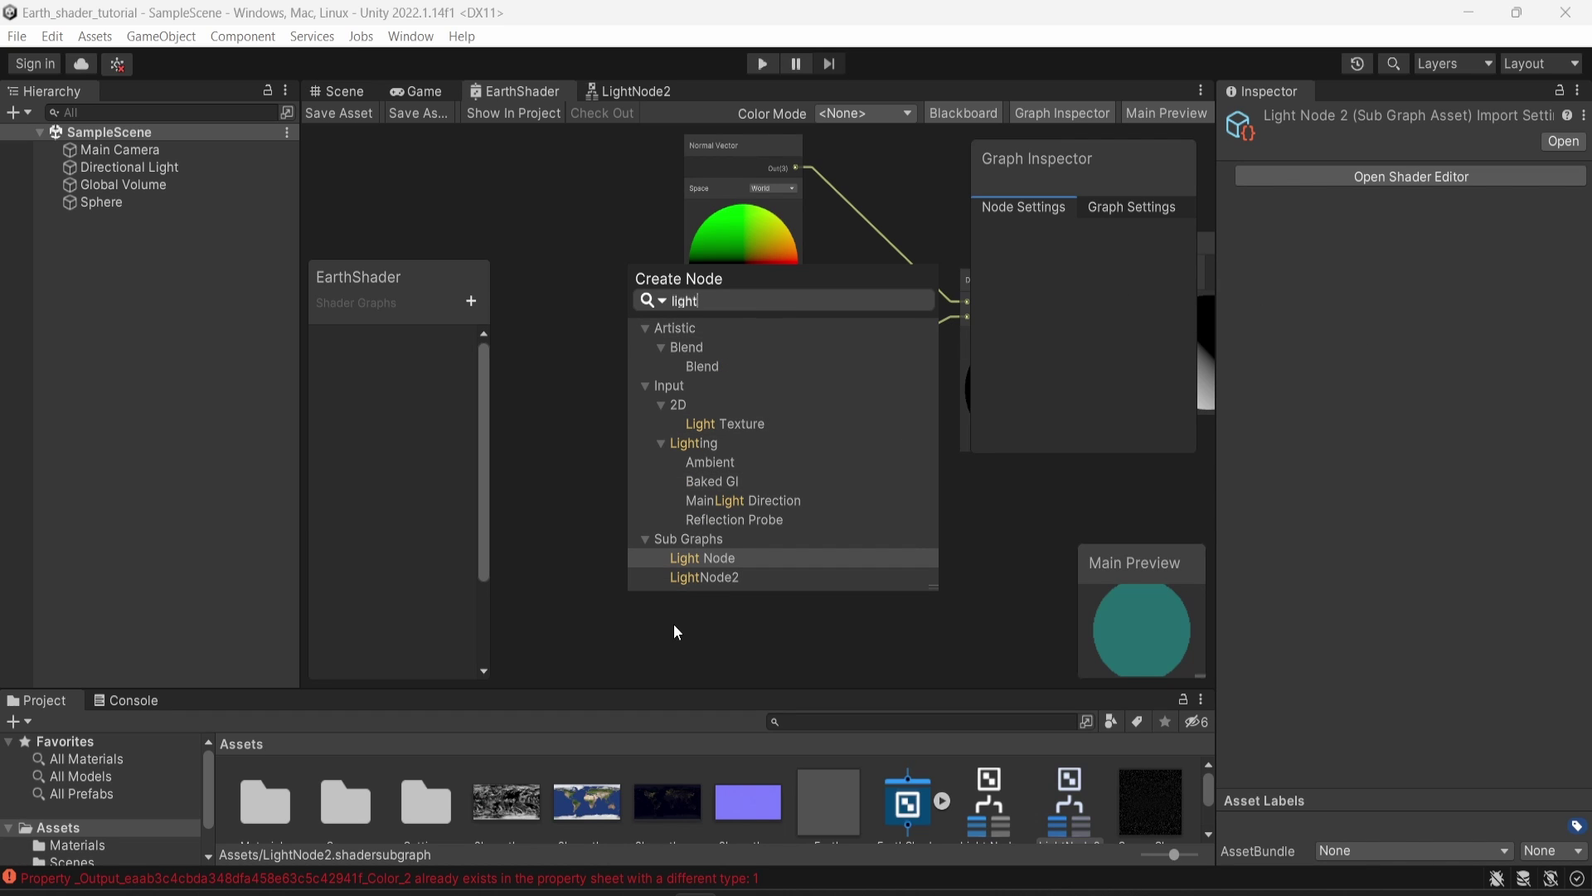
{"action": "left_click", "coordinate": [725, 576]}
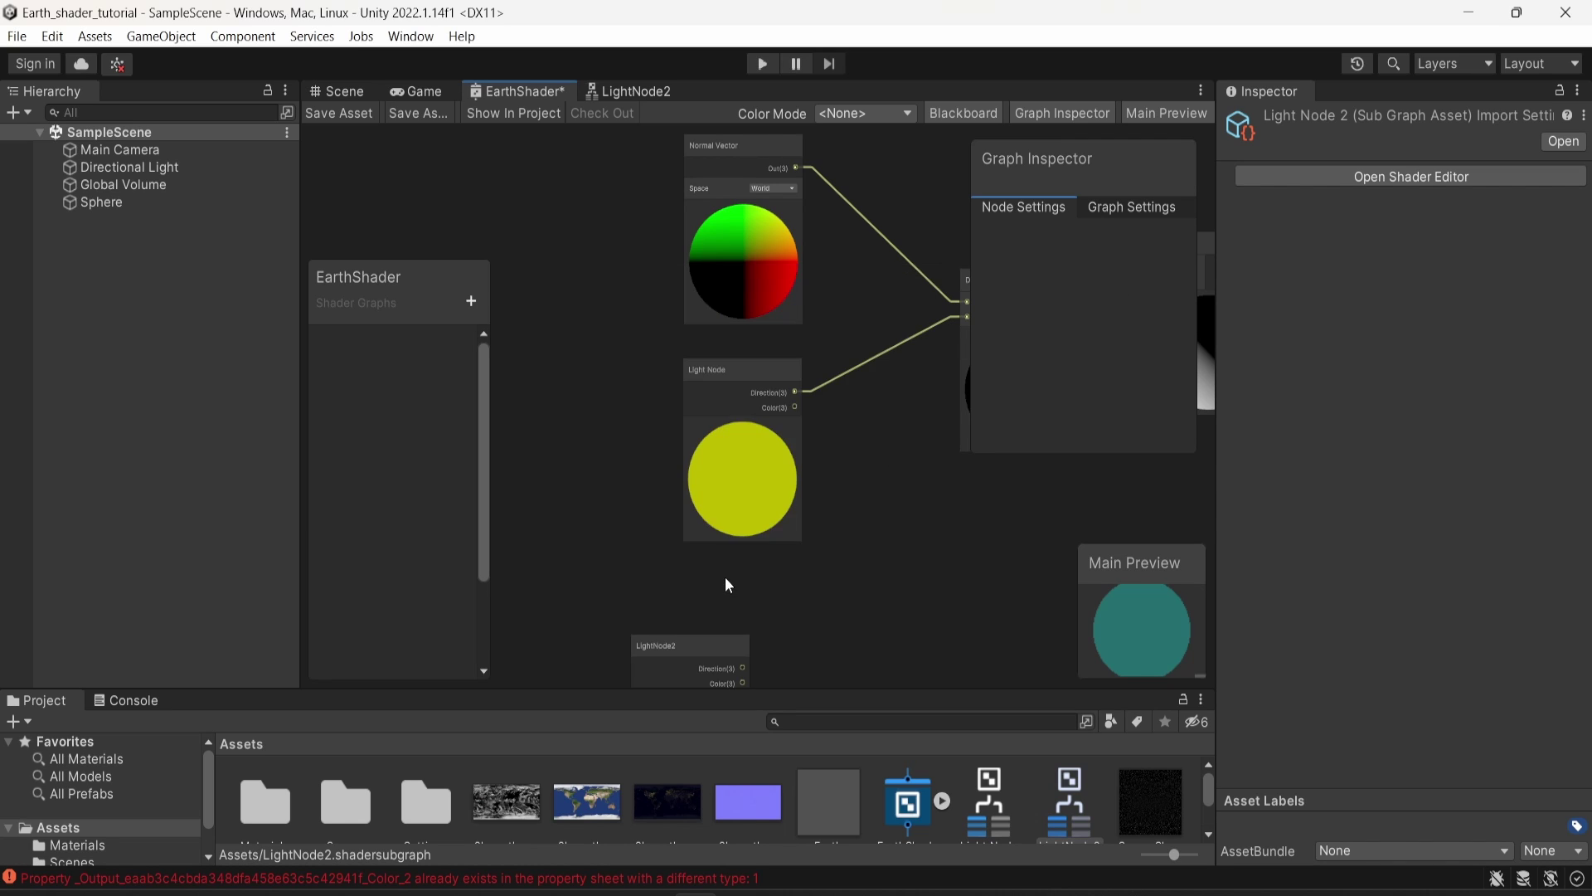
{"action": "left_click_drag", "start_coordinate": [690, 654], "coordinate": [833, 423]}
- Connect LightNode2's Direction output to the B input of the Dot Product node, replacing the old Light Node's connection
{"action": "middle_click_drag", "start_coordinate": [581, 416], "coordinate": [446, 391]}
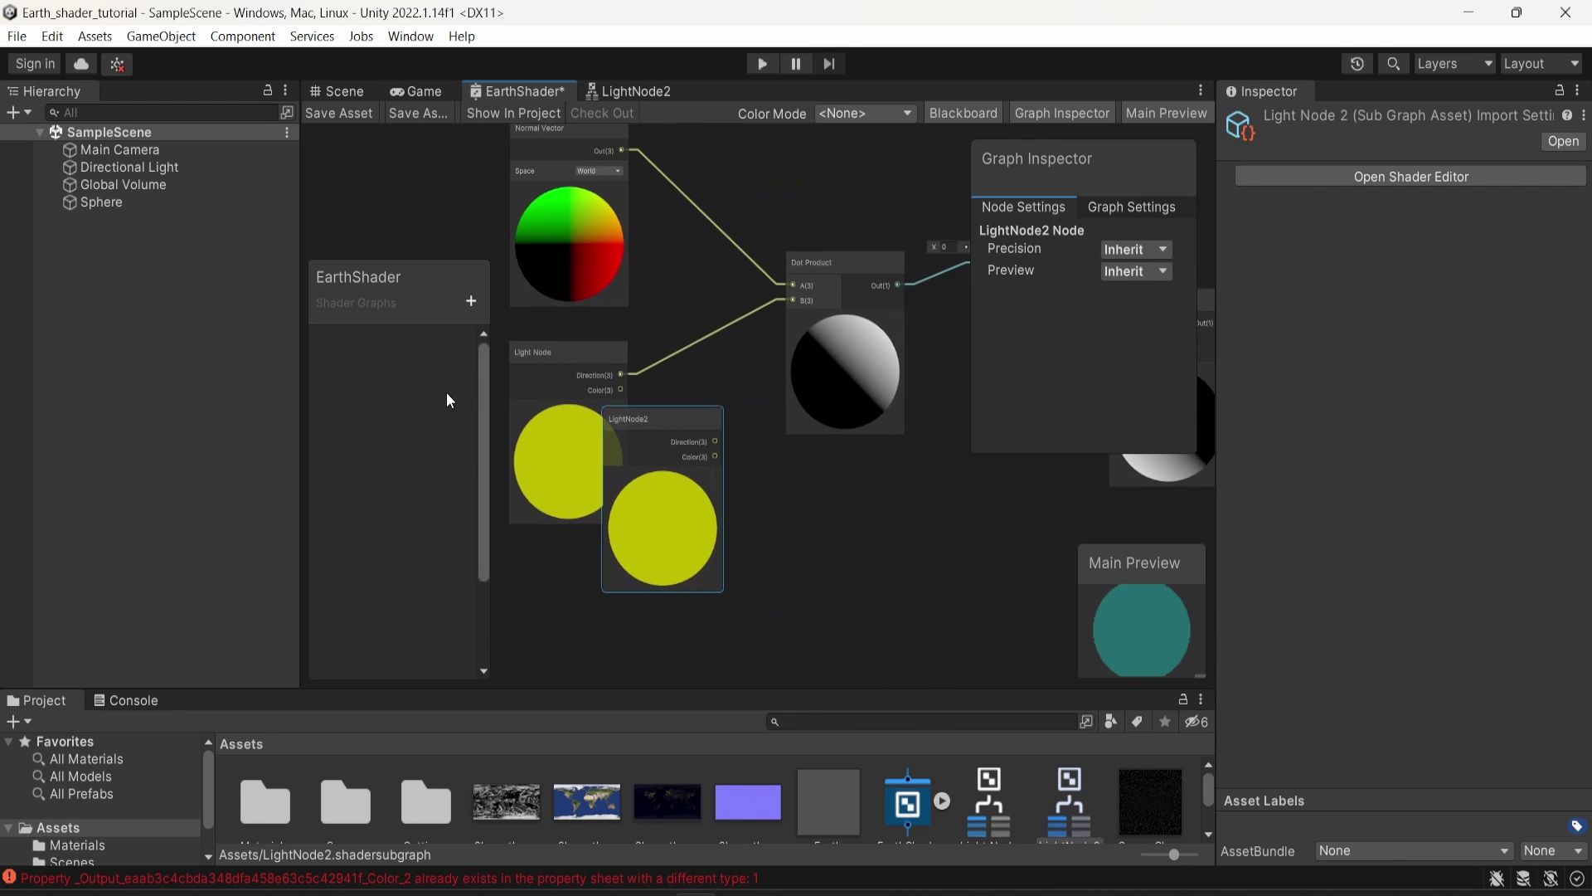
{"action": "scroll", "coordinate": [653, 412], "scroll_direction": "up", "scroll_amount": 2}
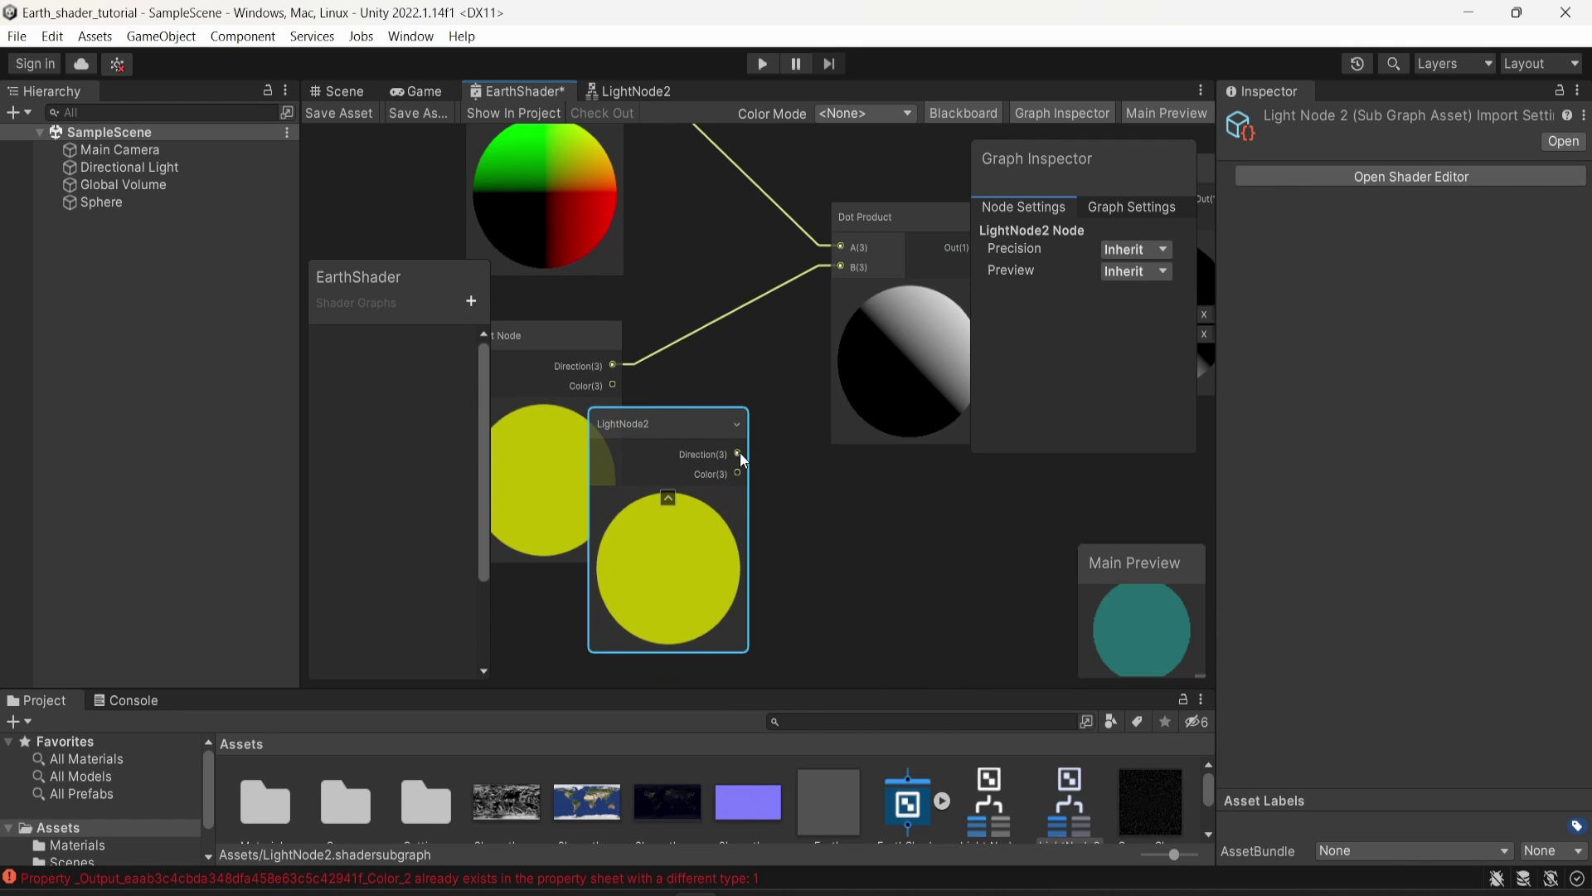
{"action": "left_click_drag", "start_coordinate": [737, 454], "coordinate": [735, 444]}
{"action": "left_click_drag", "start_coordinate": [742, 383], "coordinate": [840, 268]}
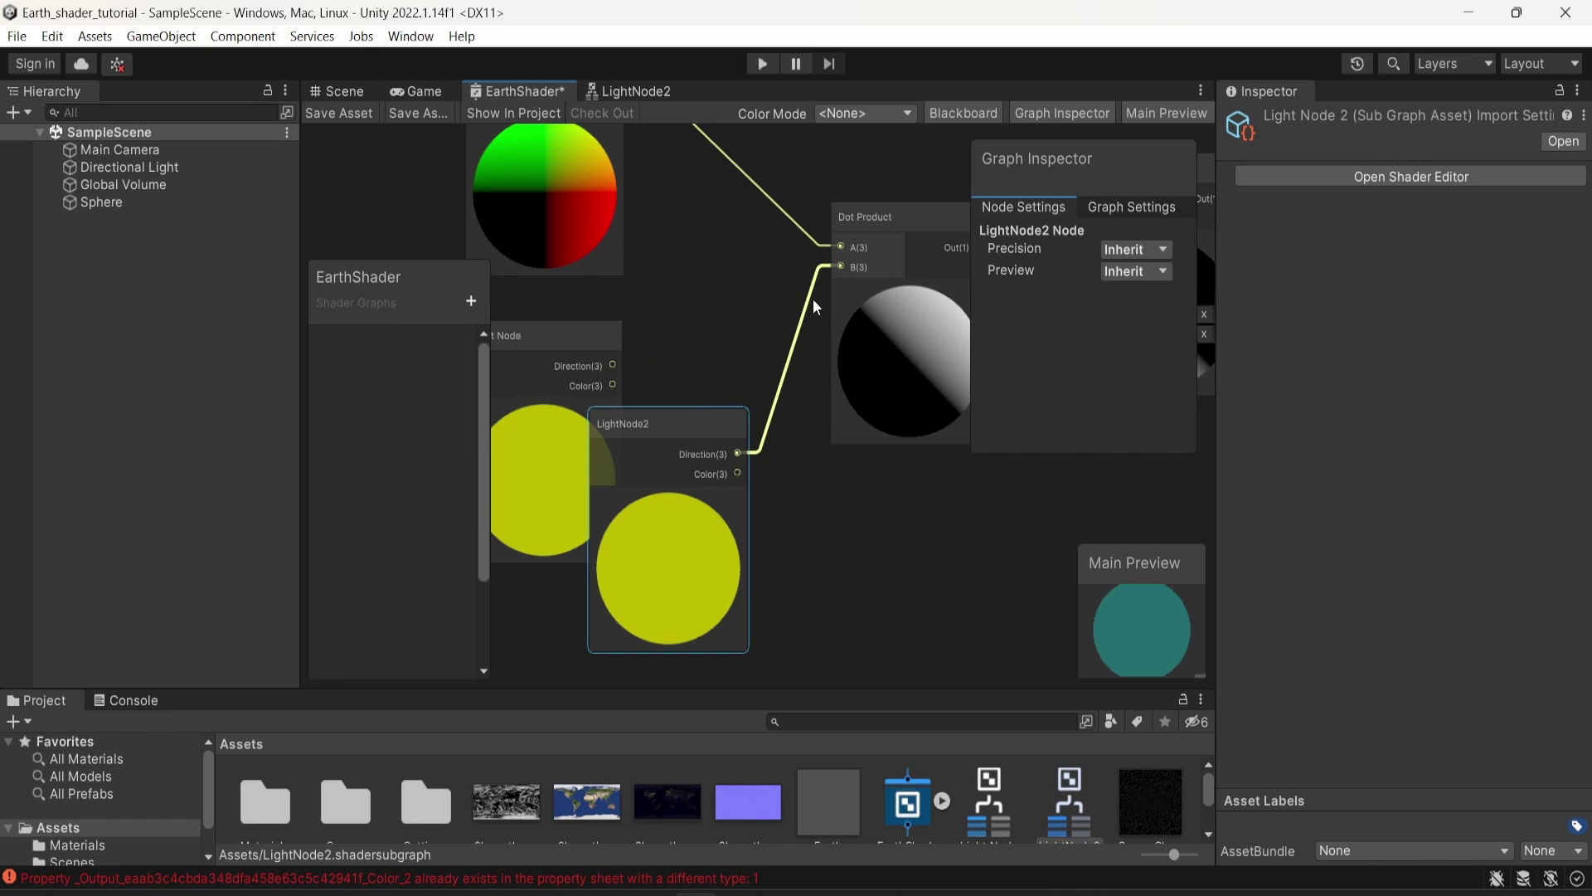
- Move the disconnected Light Node clear of LightNode2 and save the EarthShader graph
{"action": "left_click_drag", "start_coordinate": [569, 347], "coordinate": [498, 471]}
{"action": "left_click", "coordinate": [650, 352]}
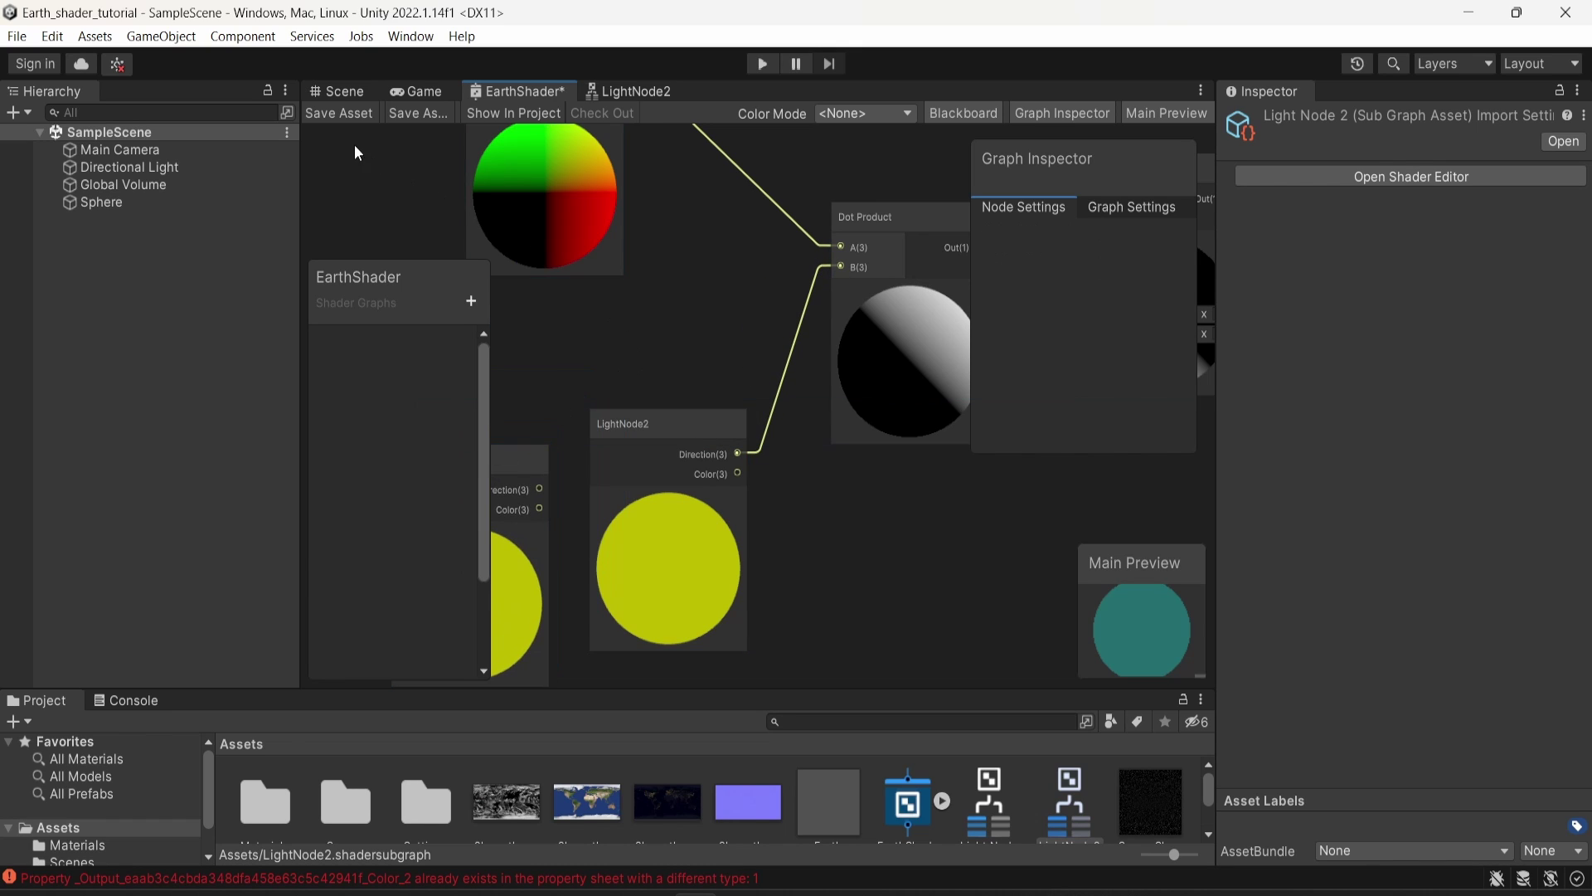
{"action": "left_click", "coordinate": [337, 113]}
- In the Scene view, rotate the Directional Light about the Y axis to about -87.8 degrees to test the Earth's shading
{"action": "left_click", "coordinate": [336, 93]}
{"action": "left_click", "coordinate": [574, 295]}
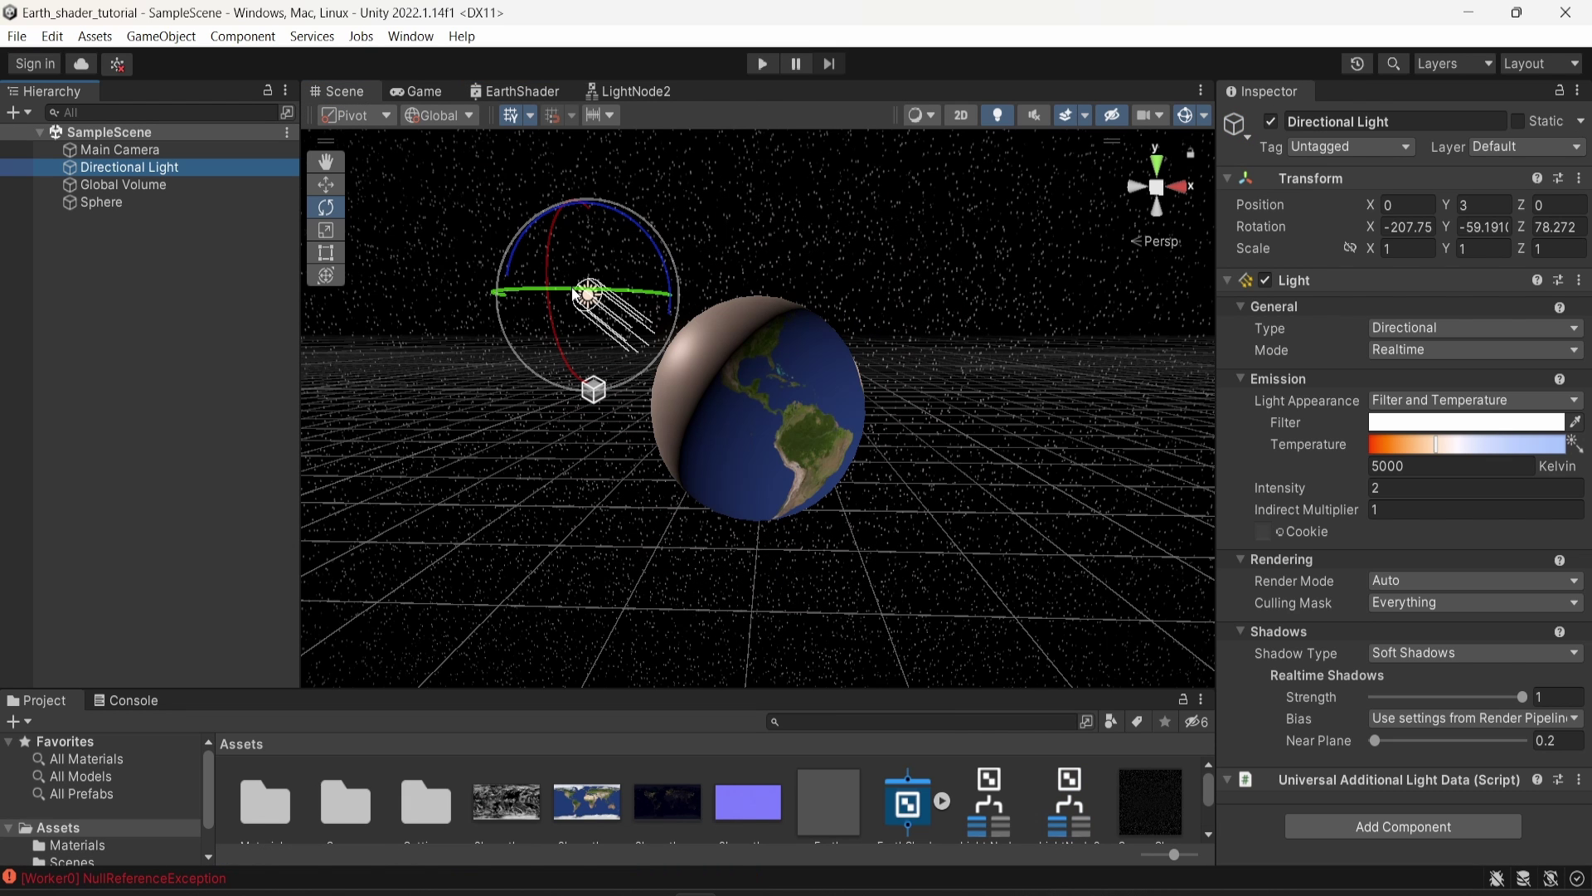
{"action": "mouse_move", "coordinate": [574, 294]}
{"action": "left_mouse_down"}
{"action": "mouse_move", "coordinate": [614, 298]}
{"action": "mouse_move", "coordinate": [508, 306]}
{"action": "mouse_move", "coordinate": [580, 300]}
{"action": "mouse_move", "coordinate": [509, 299]}
{"action": "mouse_move", "coordinate": [525, 282]}
{"action": "mouse_move", "coordinate": [486, 299]}
{"action": "mouse_move", "coordinate": [650, 318]}
{"action": "mouse_move", "coordinate": [509, 305]}
{"action": "mouse_move", "coordinate": [581, 298]}
{"action": "left_mouse_up"}
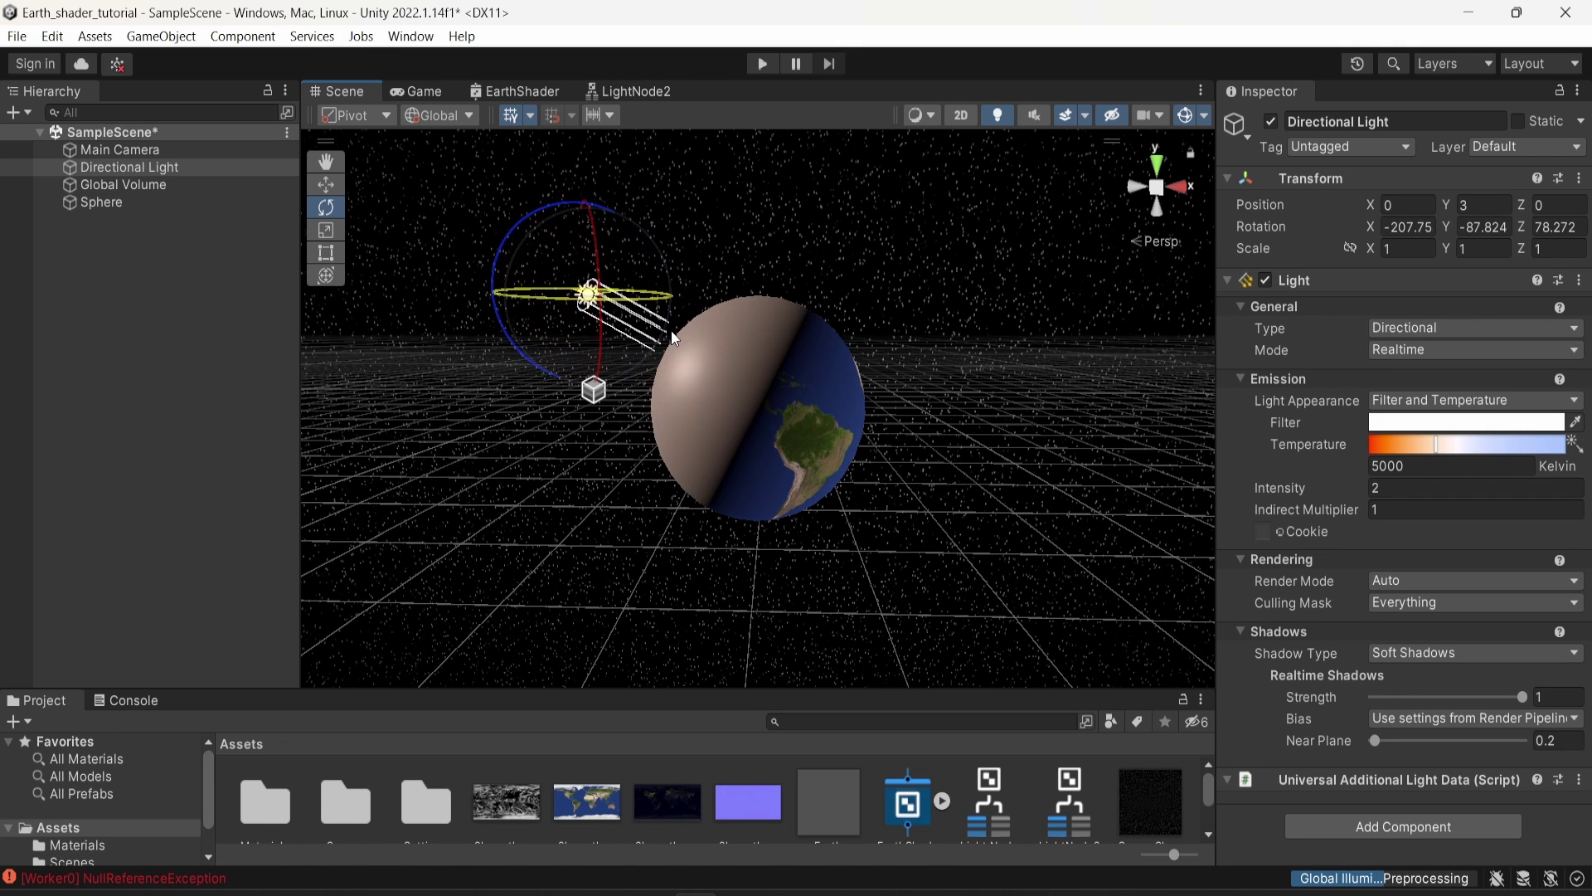
- Return to the LightNode2 sub graph and view its MainLight custom function together with the Output node
{"action": "left_click", "coordinate": [632, 91]}
{"action": "scroll", "coordinate": [809, 321], "scroll_direction": "down", "scroll_amount": 2}
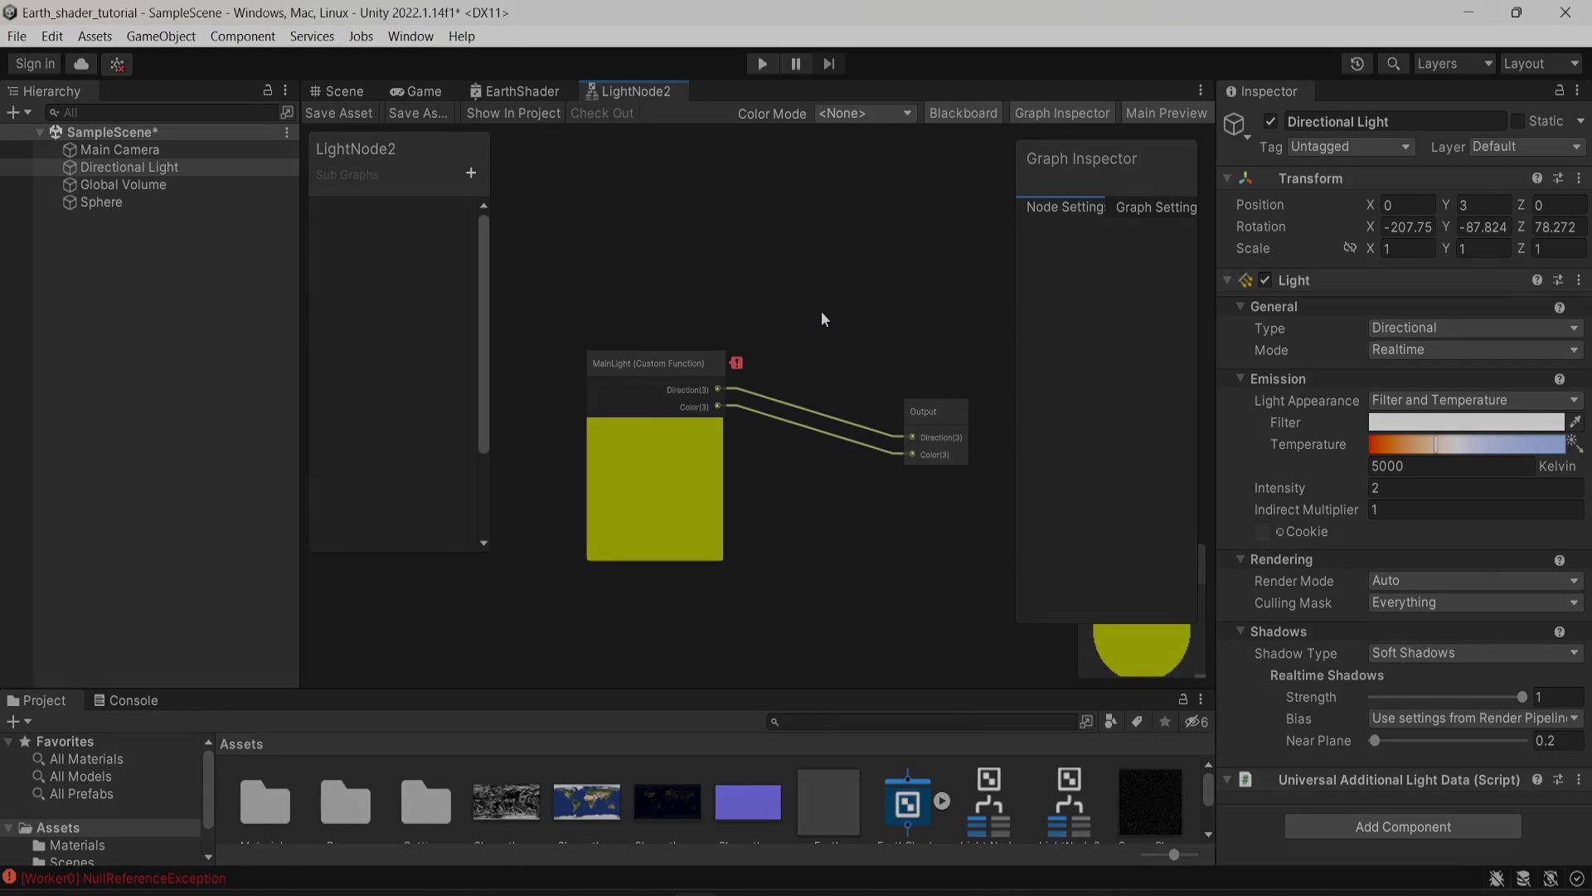